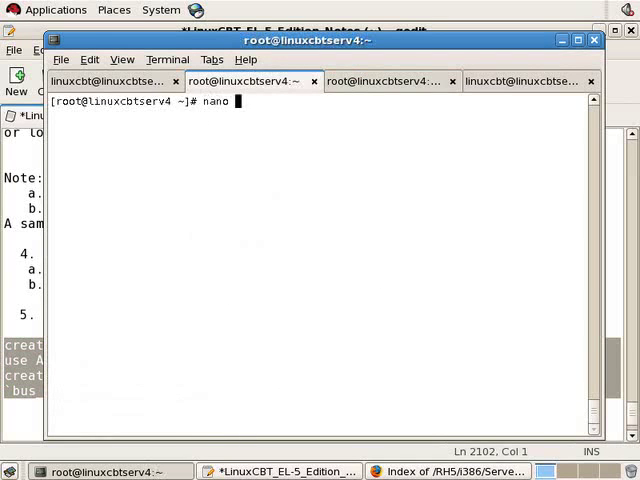
pyautogui.press('Return')
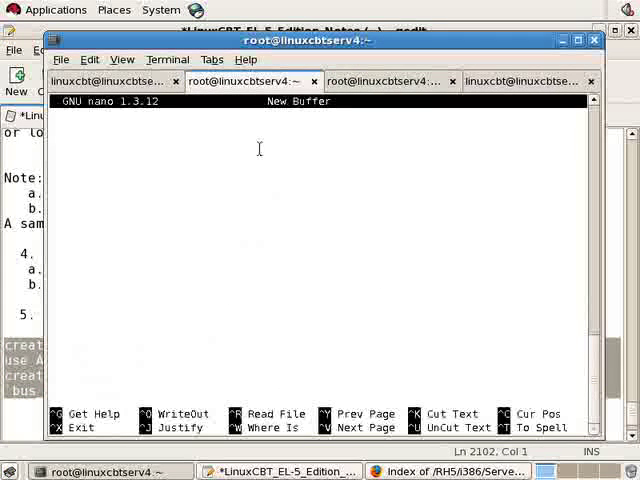
# Paste the AddressBook and contacts creation SQL into nano, join the split bus_phone line, and start saving.
pyautogui.rightClick(259, 149)
pyautogui.click(306, 250)
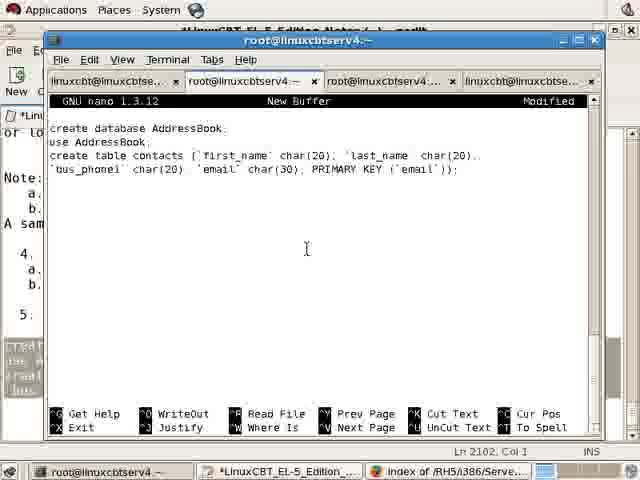
pyautogui.press('Up')
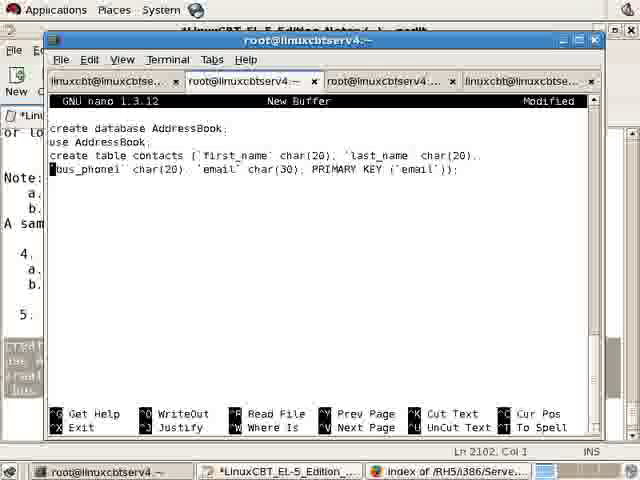
pyautogui.press('BackSpace')
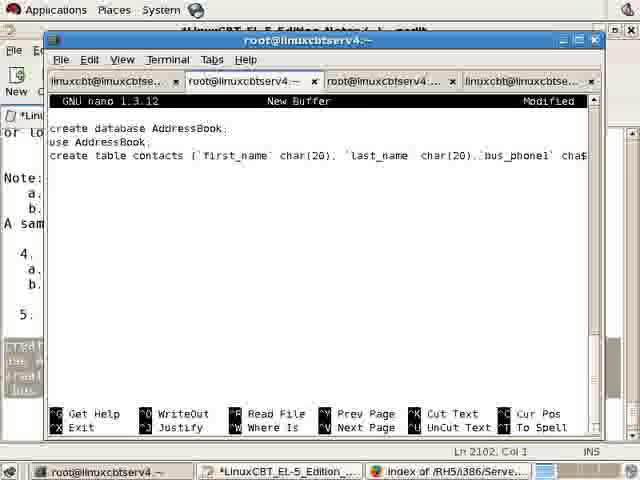
pyautogui.hotkey('ctrl', 'x')
pyautogui.press('y')
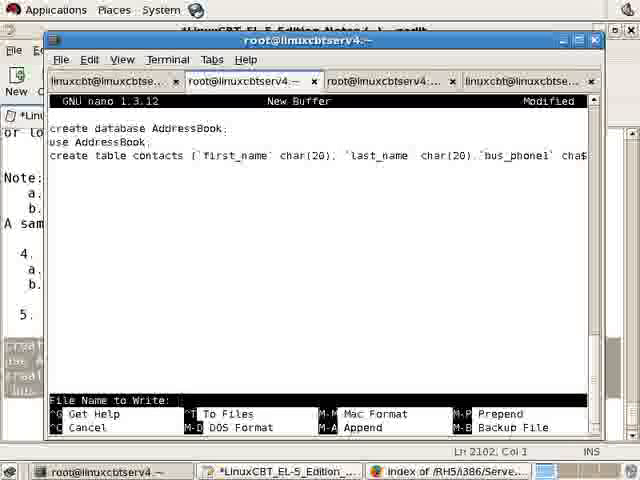
pyautogui.write('create_')
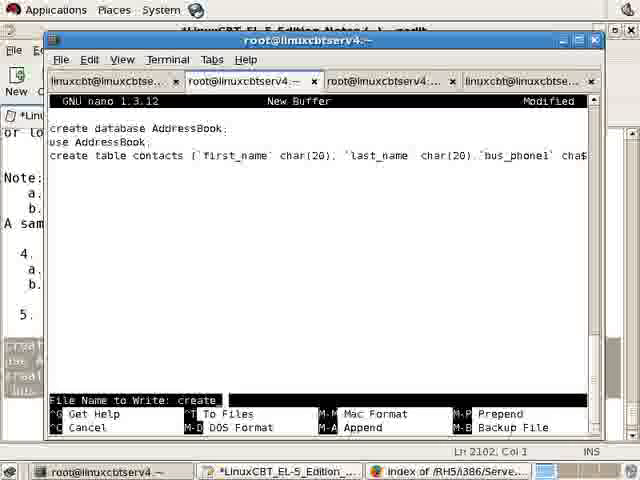
pyautogui.write('addressboo')
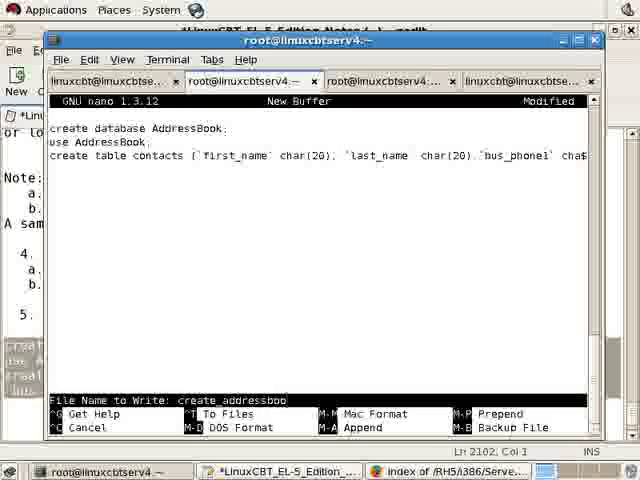
pyautogui.write('k_db.my')
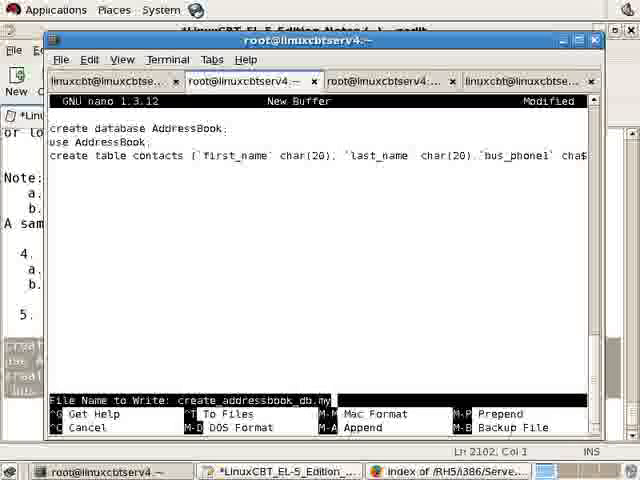
pyautogui.write('sql')
# Save create_addressbook_db.mysql, exit nano, and list the file with ls -ltr.
pyautogui.press('Return')
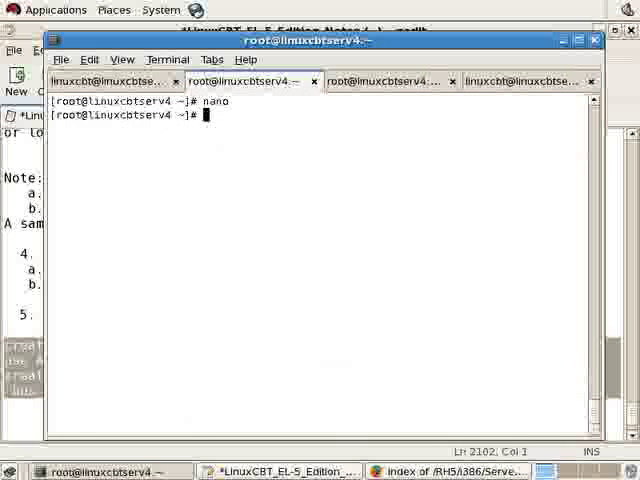
pyautogui.write('ls -ltr c')
pyautogui.press('Tab')
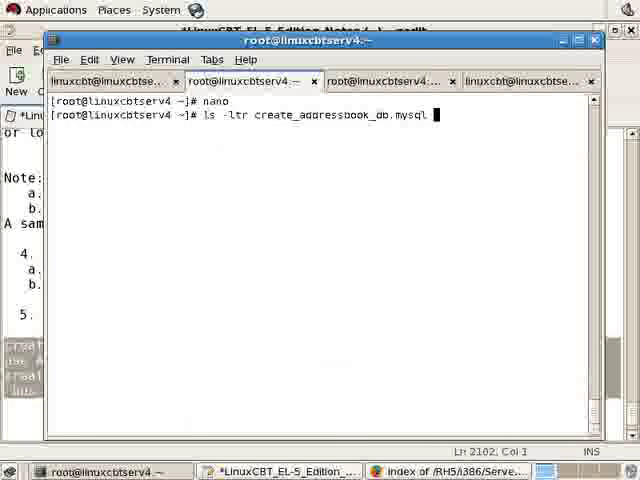
pyautogui.press('Return')
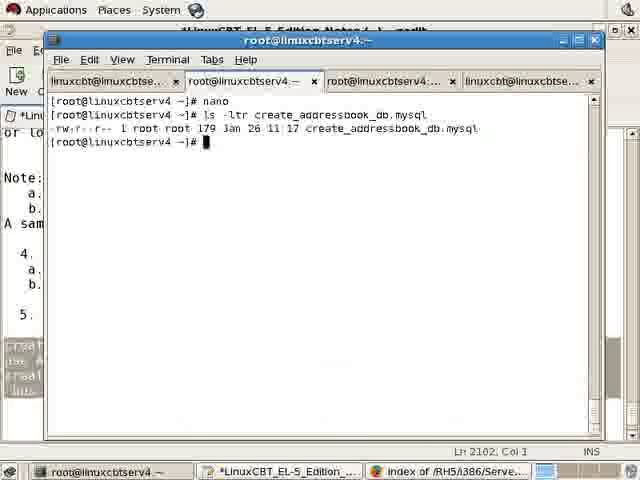
pyautogui.write('mysql')
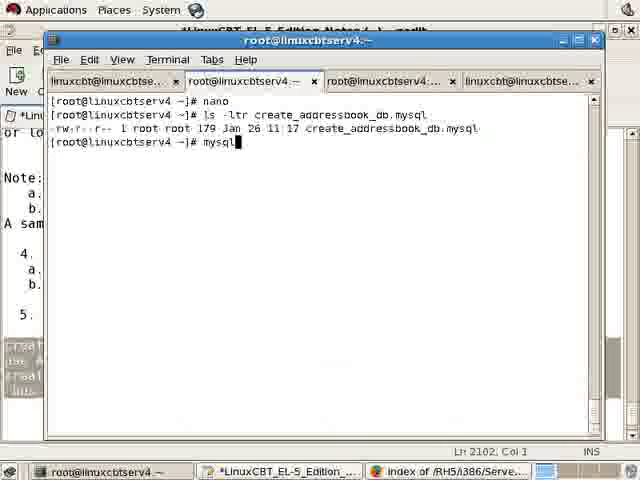
pyautogui.write(' --help')
# Show the mysql --help output and highlight the options and database parts of its Usage line.
pyautogui.press('Return')
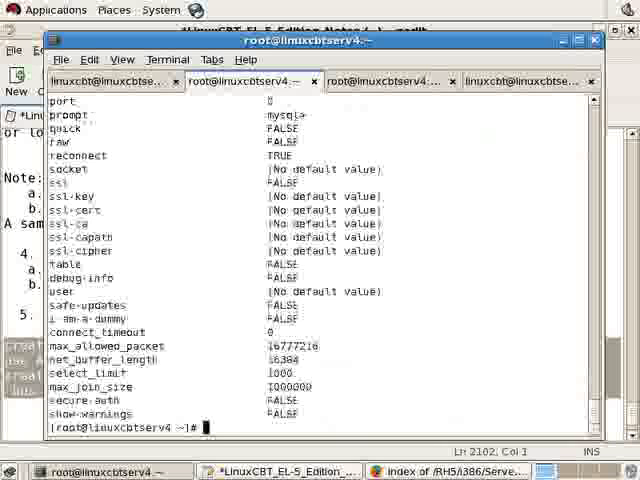
pyautogui.scroll(5, 318, 233)
pyautogui.scroll(2, 318, 233)
pyautogui.scroll(5, 318, 233)
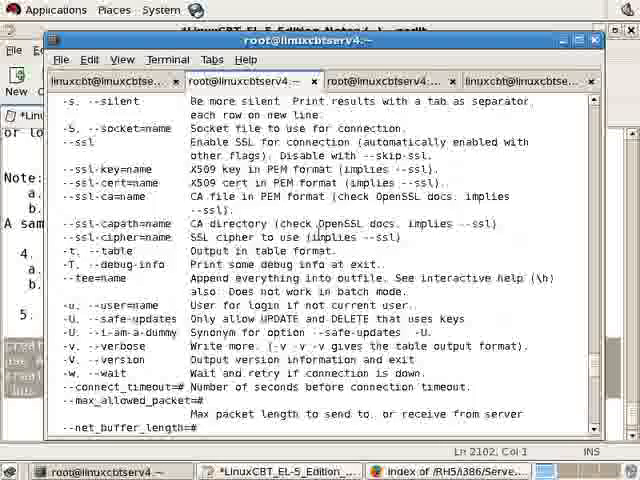
pyautogui.scroll(5, 318, 233)
pyautogui.scroll(8, 318, 233)
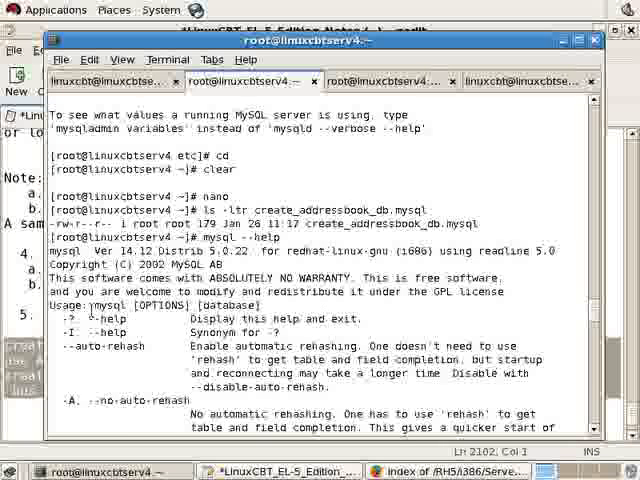
pyautogui.moveTo(90, 305); pyautogui.dragTo(163, 305)
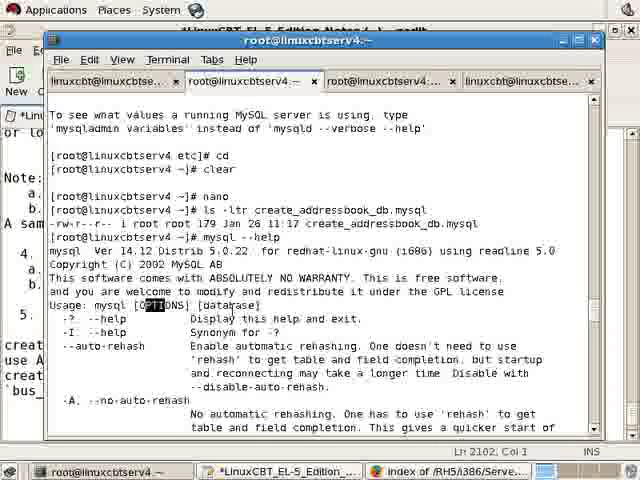
pyautogui.moveTo(221, 305); pyautogui.dragTo(234, 306)
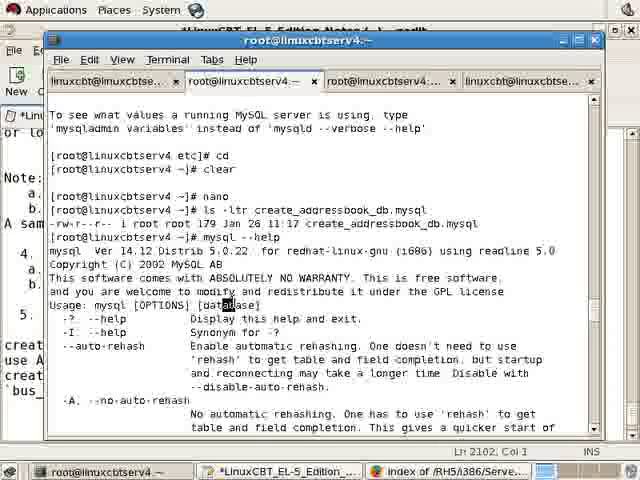
pyautogui.scroll(-4, 228, 300)
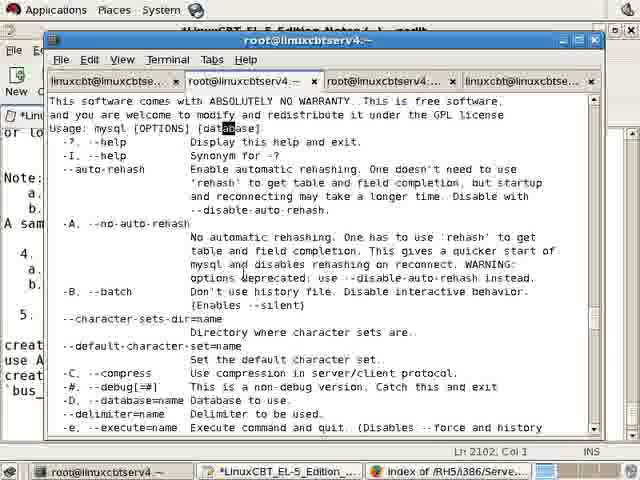
pyautogui.scroll(-8, 324, 332)
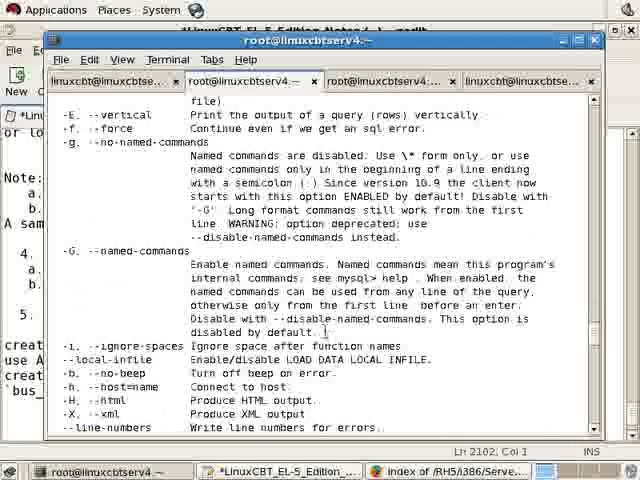
# Drop the AddressBook database in the mysql session, correcting typos in the command.
pyautogui.click(393, 82)
pyautogui.write('dro')
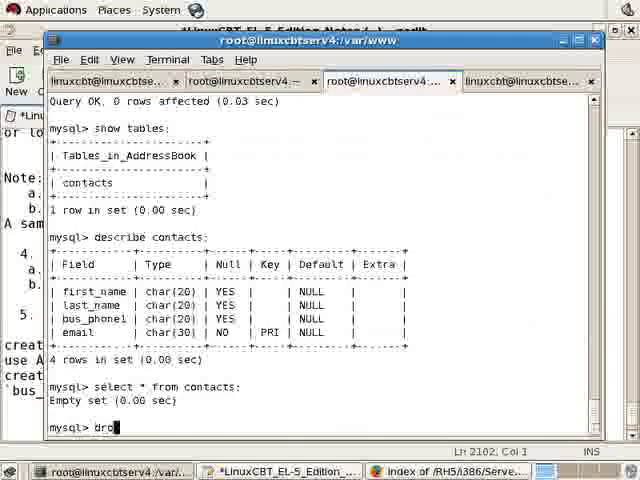
pyautogui.write('py da')
pyautogui.press('BackSpace')
pyautogui.press('BackSpace')
pyautogui.press('BackSpace')
pyautogui.press('BackSpace')
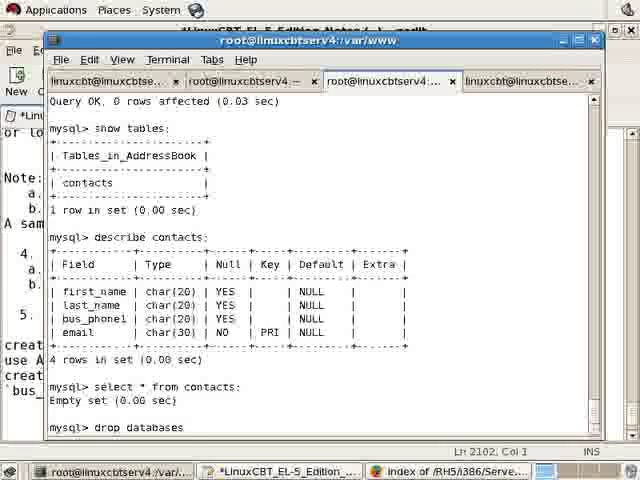
pyautogui.press('BackSpace')
pyautogui.press('BackSpace')
pyautogui.write('AddressBook')
pyautogui.press('BackSpace')
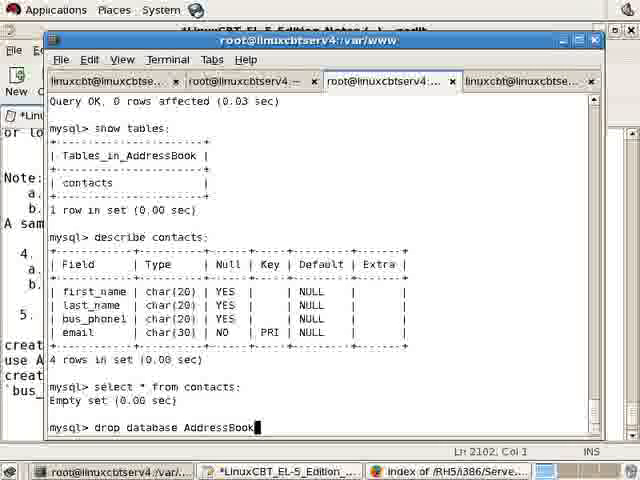
pyautogui.write(';')
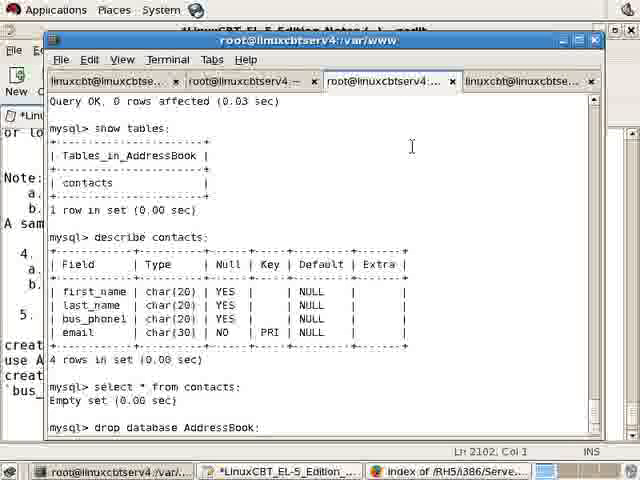
pyautogui.press('Return')
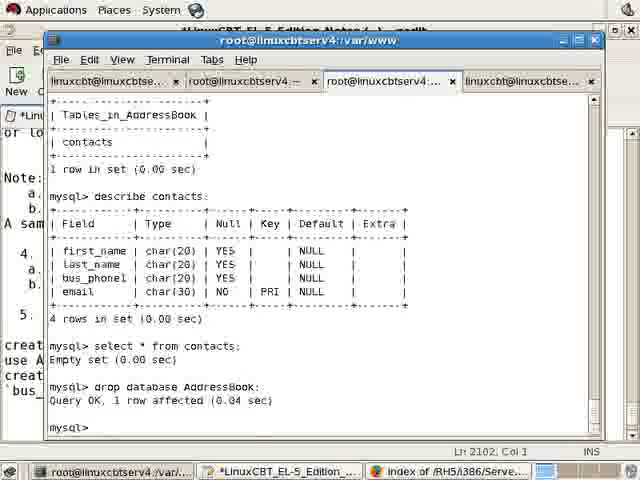
# Rerun SHOW DATABASES and confirm only information_schema, mysql and test remain.
pyautogui.press('Up')
pyautogui.press('Up')
pyautogui.press('Up')
pyautogui.press('Up')
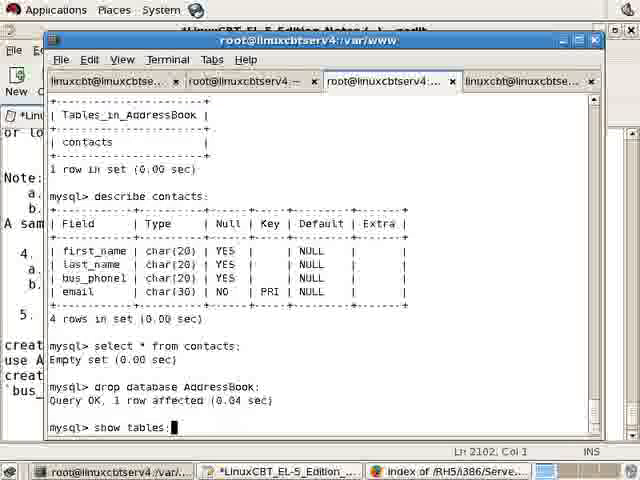
pyautogui.press('Up')
pyautogui.press('Up')
pyautogui.press('Up')
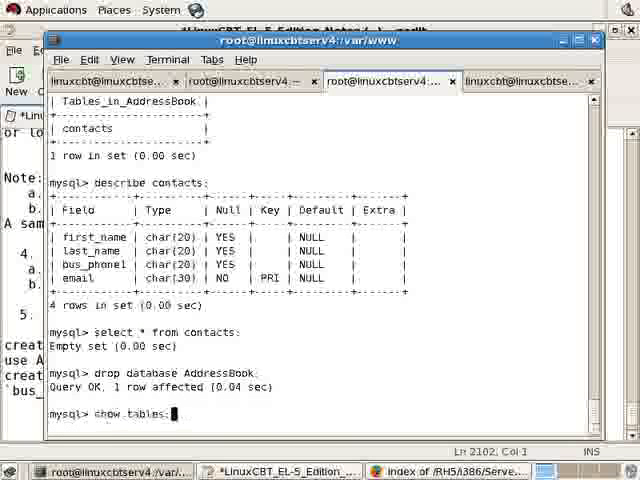
pyautogui.press('Up')
pyautogui.press('Up')
pyautogui.press('Up')
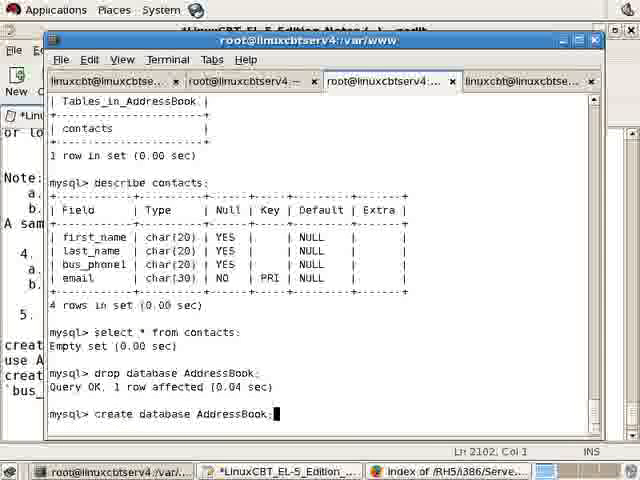
pyautogui.press('Down')
pyautogui.press('Return')
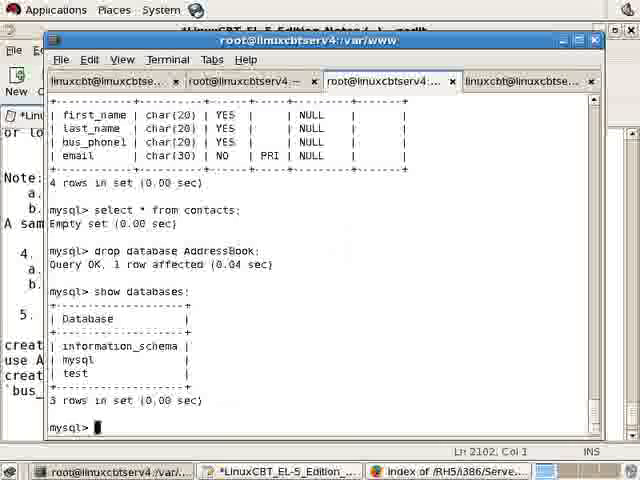
# As root, feed create_addressbook_db.mysql to mysql, then confirm echo $? prints 0.
pyautogui.click(513, 88)
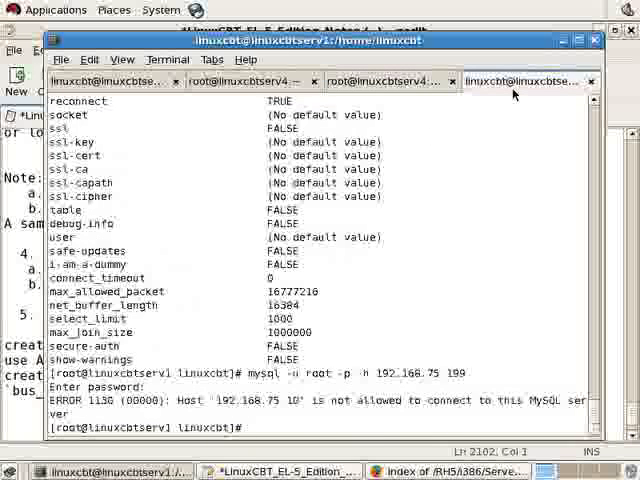
pyautogui.click(271, 83)
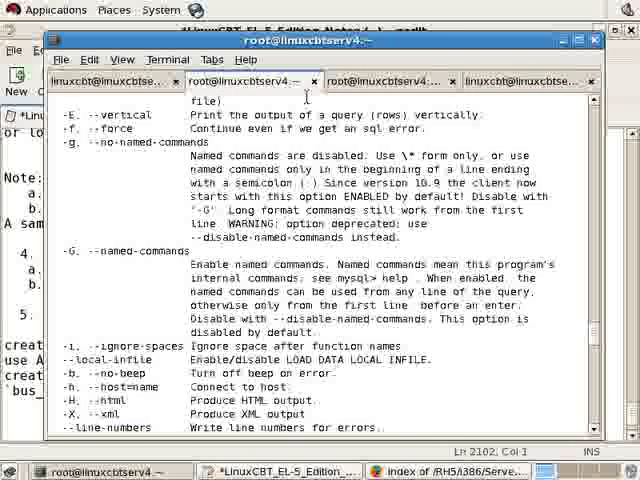
pyautogui.write('mysql')
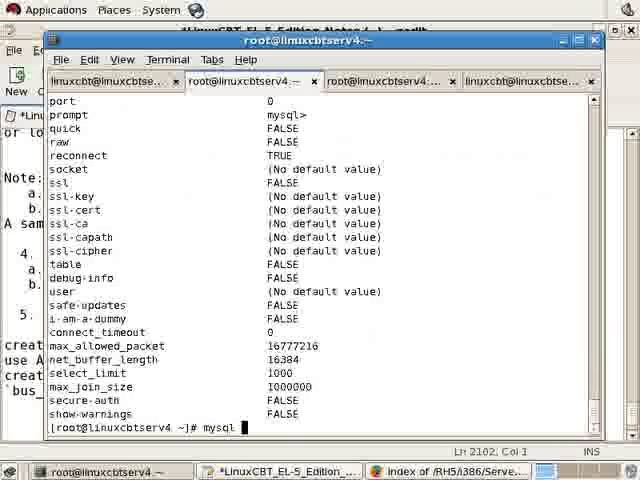
pyautogui.write(' -u ')
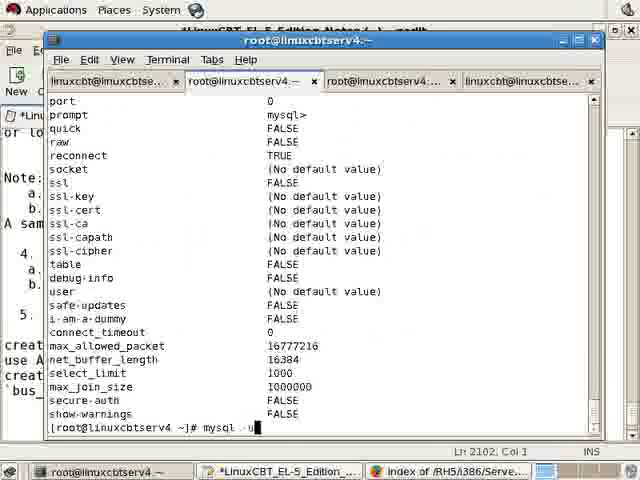
pyautogui.write('root -p')
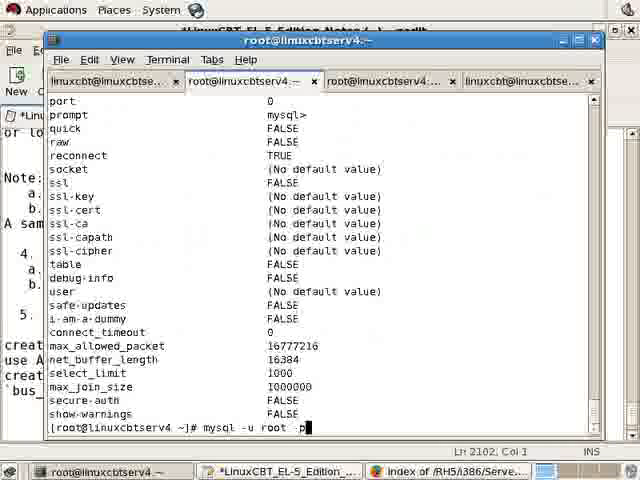
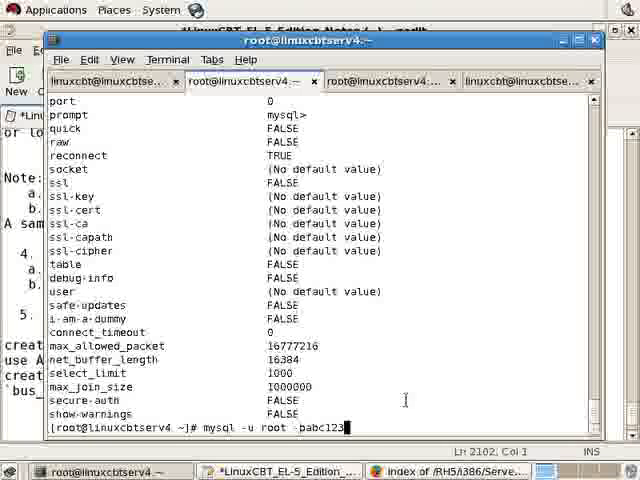
pyautogui.write(' <')
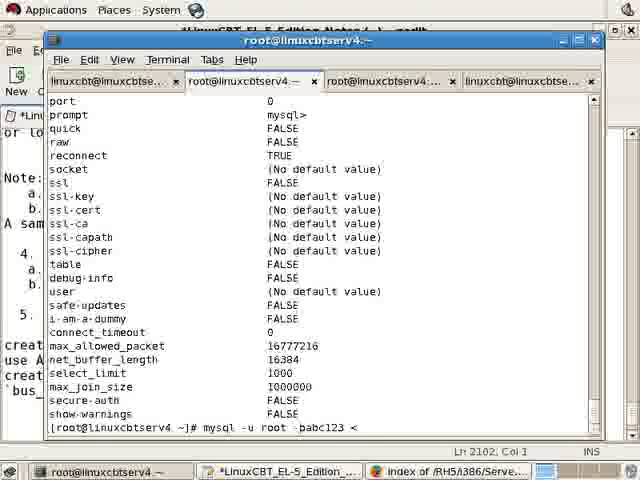
pyautogui.write(' m')
pyautogui.press('BackSpace')
pyautogui.write('cre')
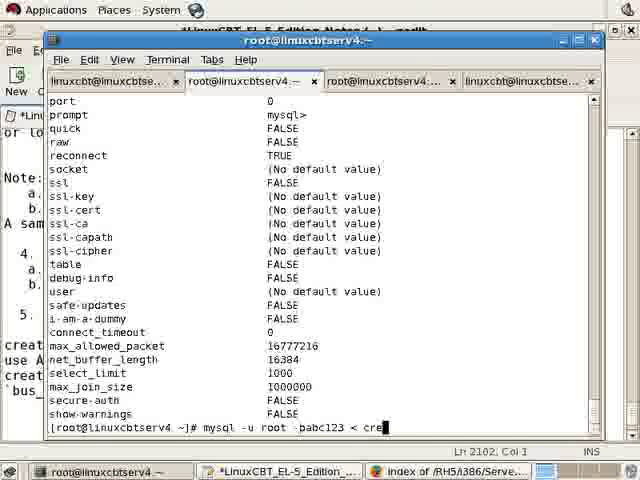
pyautogui.press('Tab')
pyautogui.press('Return')
pyautogui.write('e')
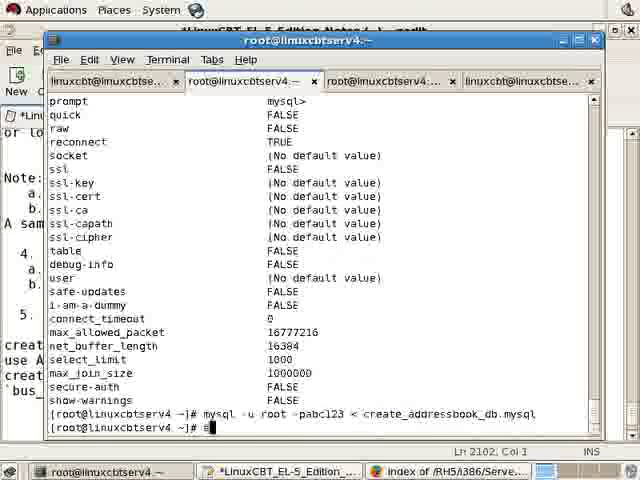
pyautogui.write('cho $?')
pyautogui.press('Return')
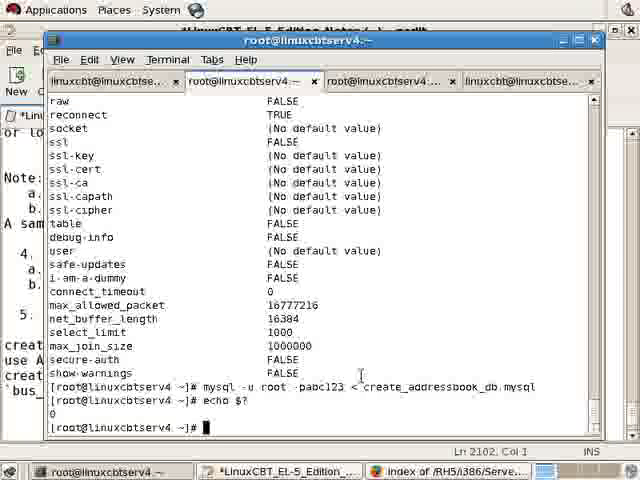
pyautogui.moveTo(368, 387); pyautogui.dragTo(452, 384)
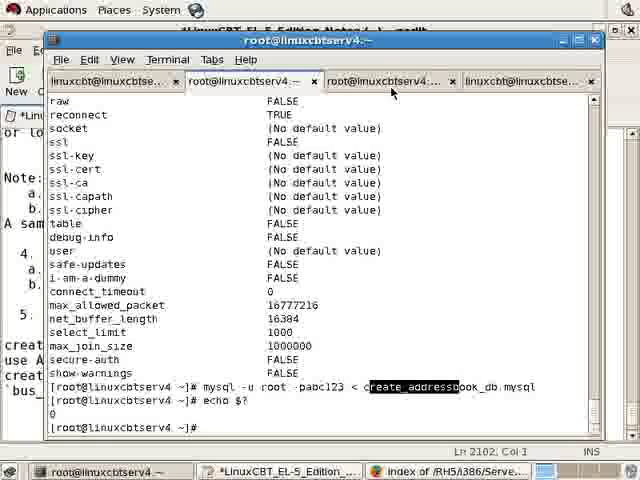
# Run SHOW DATABASES, USE AddressBook, SHOW TABLES and DESCRIBE contacts to show its four columns.
pyautogui.click(388, 82)
pyautogui.press('Up')
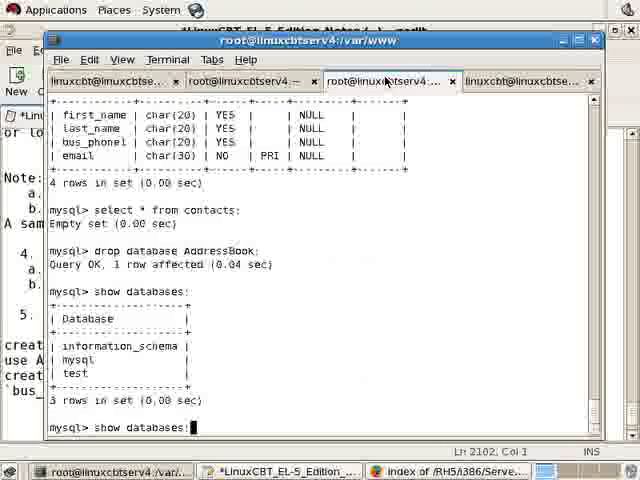
pyautogui.press('Return')
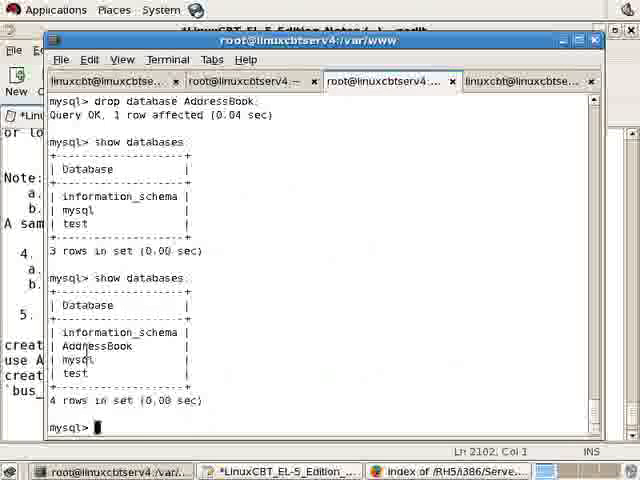
pyautogui.write('use AddressBook')
pyautogui.press('Return')
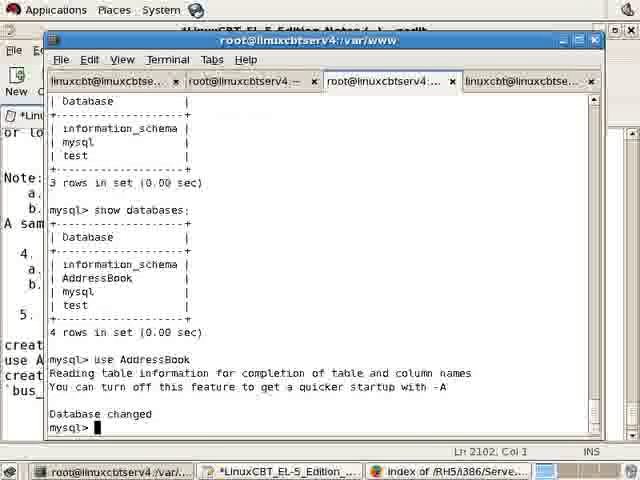
pyautogui.write('show tables;')
pyautogui.press('Return')
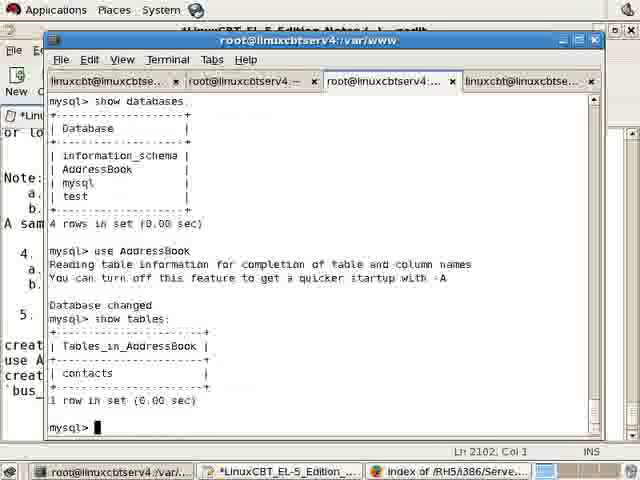
pyautogui.write('de')
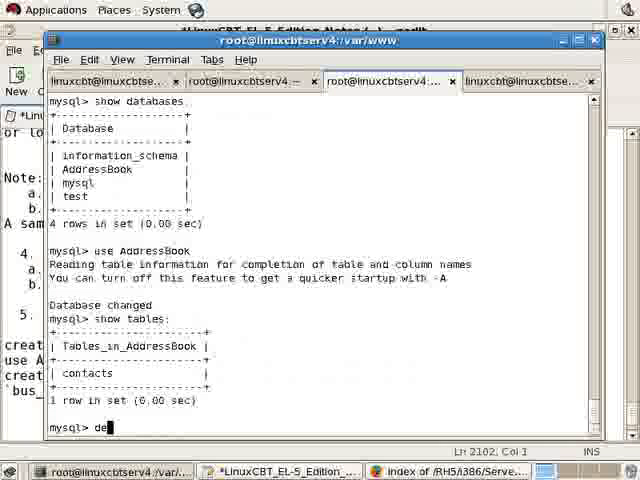
pyautogui.write('scribe contacts')
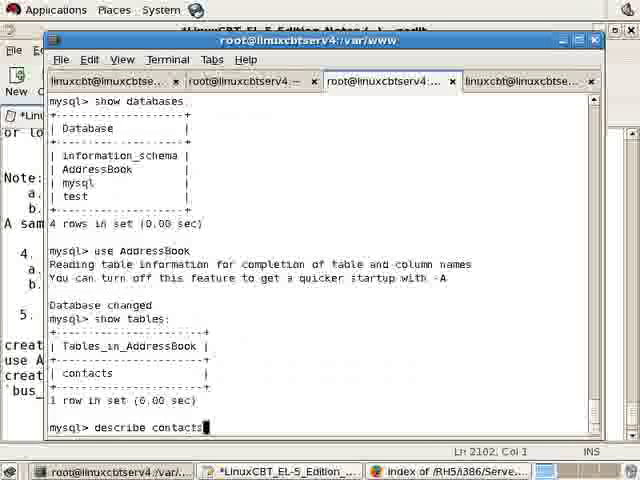
pyautogui.write(';')
pyautogui.press('Return')
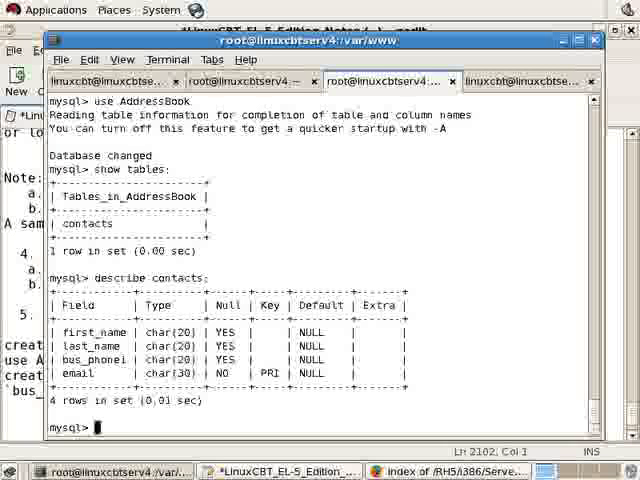
# Fix the heading to read "Insert Data into 'contacts' table using INSERT" and add two blank lines.
pyautogui.click(23, 404)
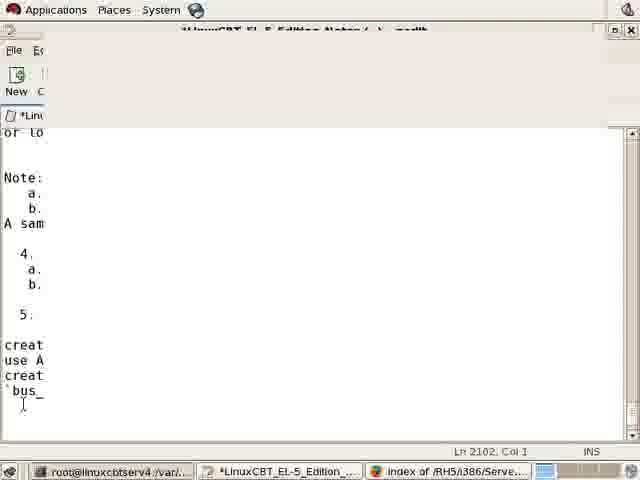
pyautogui.press('Return')
pyautogui.press('Return')
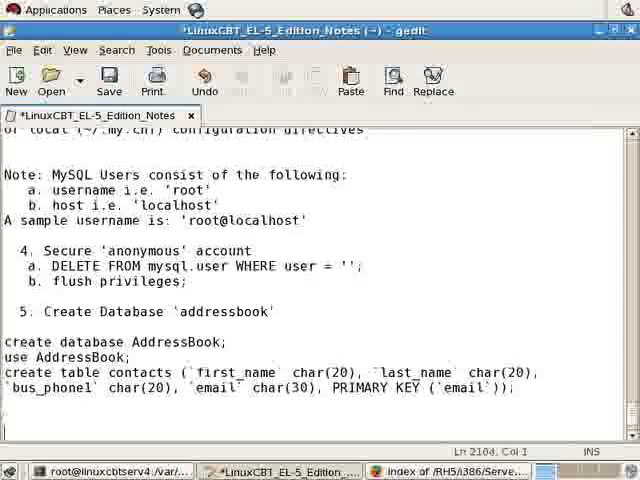
pyautogui.write('6. In')
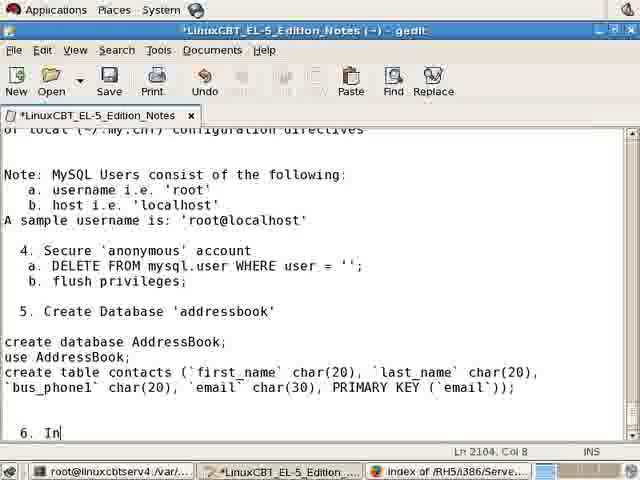
pyautogui.write('ers')
pyautogui.press('BackSpace')
pyautogui.press('BackSpace')
pyautogui.write('se')
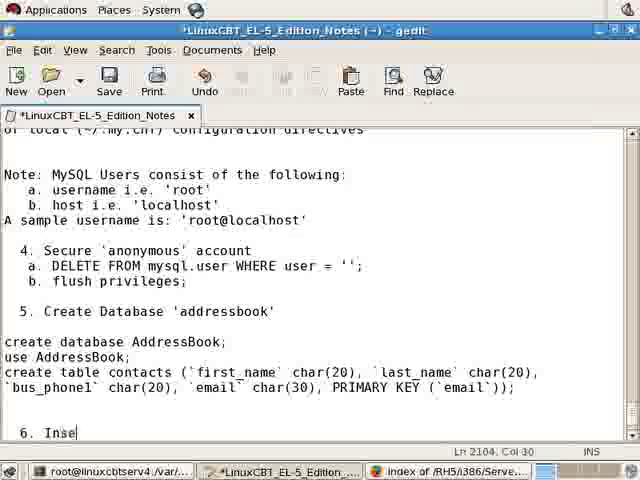
pyautogui.write('rt da')
pyautogui.press('BackSpace')
pyautogui.press('BackSpace')
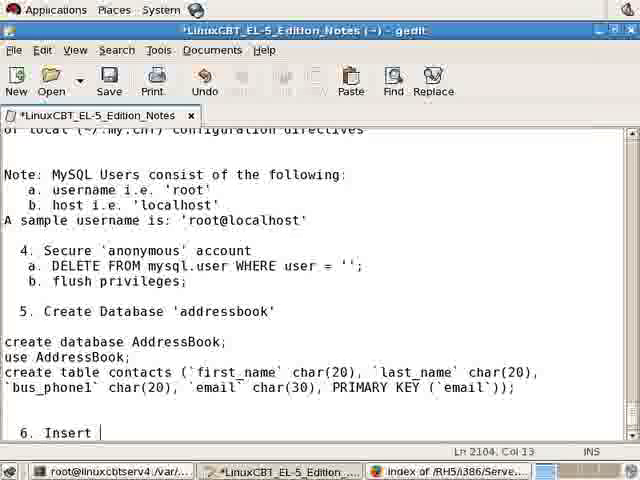
pyautogui.write('Data into ')
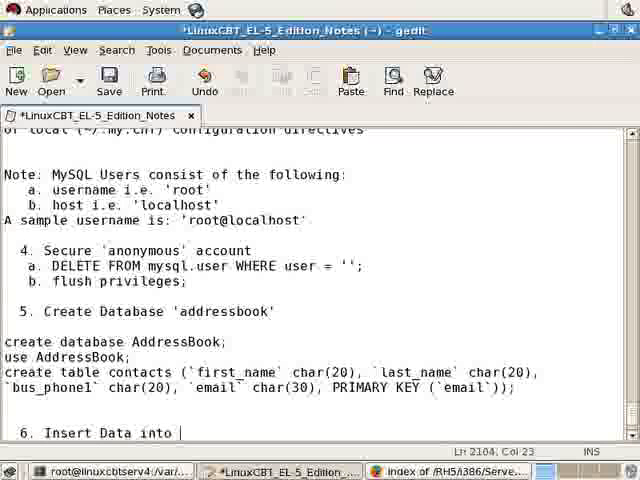
pyautogui.write("'contact")
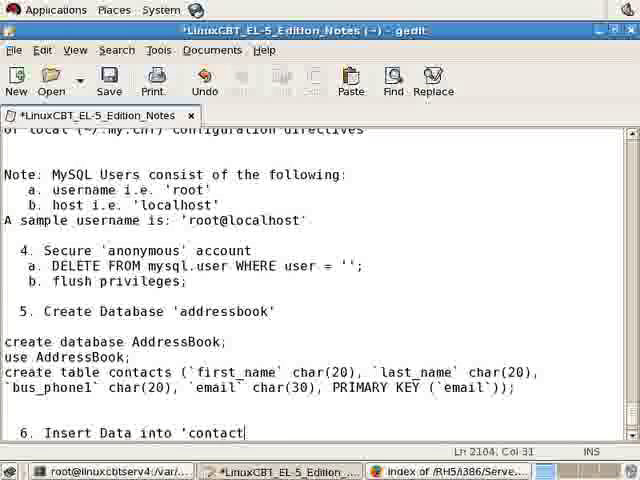
pyautogui.write("s' table")
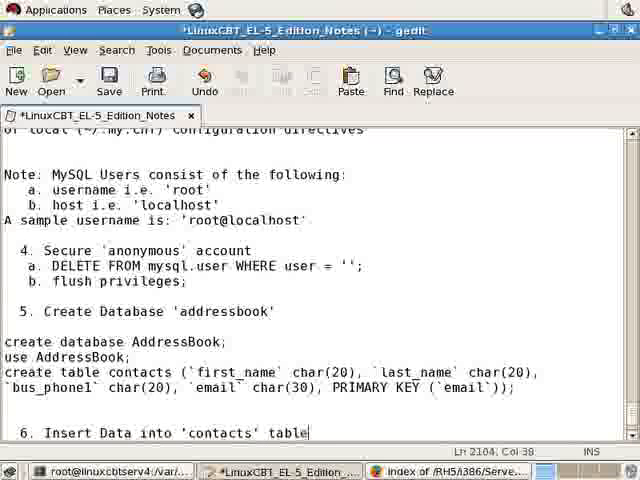
pyautogui.write(' using INSERV')
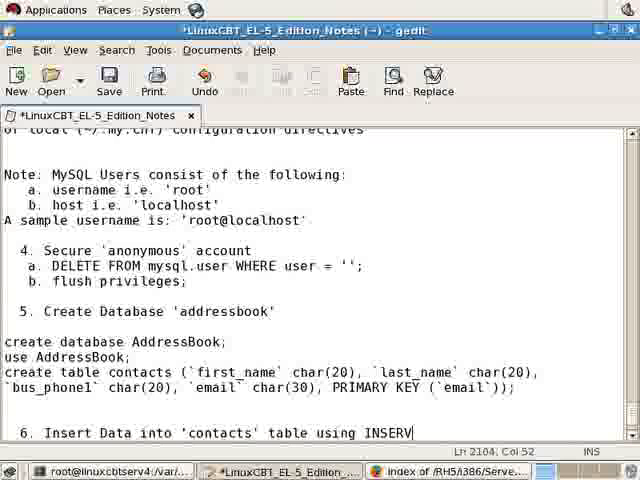
pyautogui.press('BackSpace')
pyautogui.write('T')
pyautogui.press('Return')
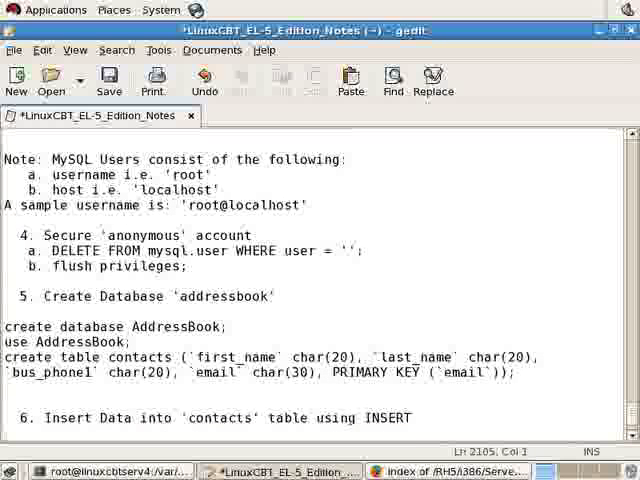
pyautogui.press('Return')
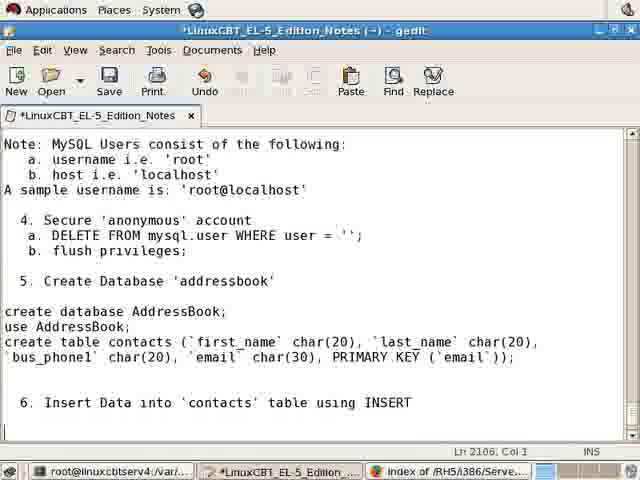
pyautogui.write('inser')
# Type "INSERT INTO contacts (first_name,last_name,bus_phone1,email) VALUES", fixing typos along the way.
pyautogui.press('BackSpace')
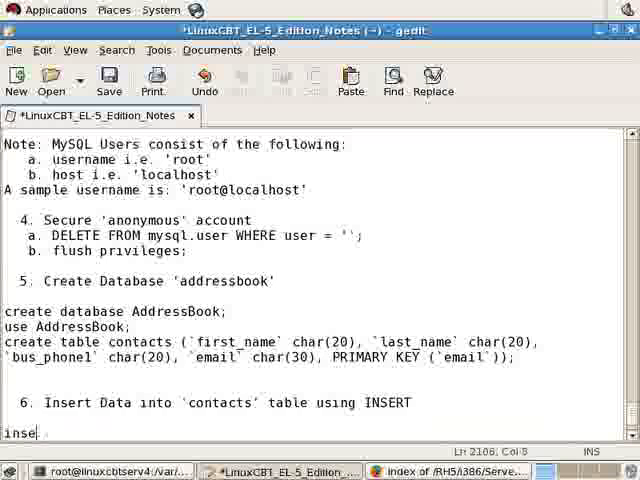
pyautogui.press('BackSpace')
pyautogui.press('BackSpace')
pyautogui.write('SERT ')
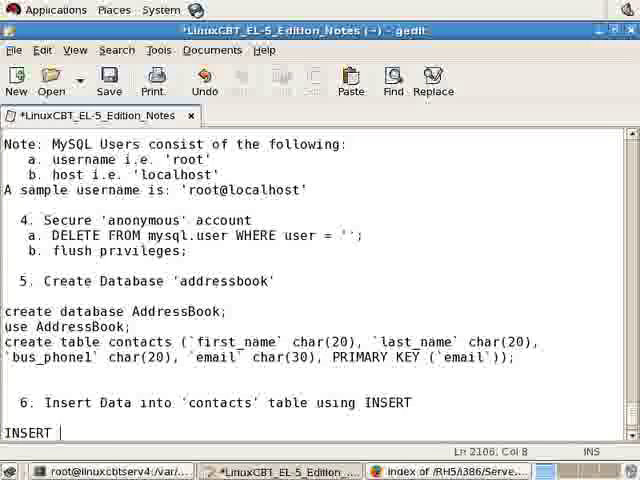
pyautogui.write('INTO contacts (')
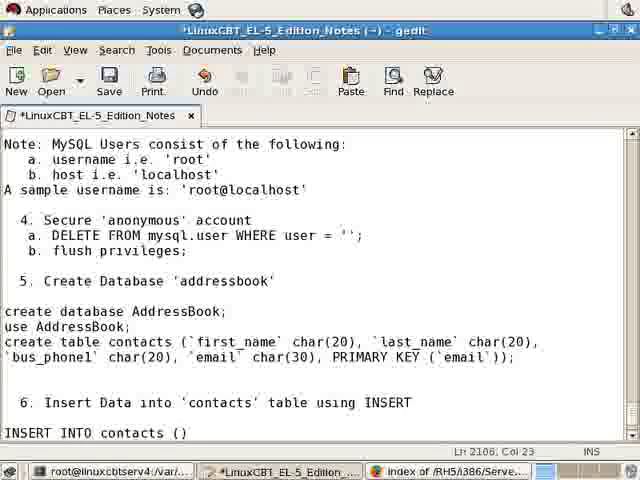
pyautogui.write('first')
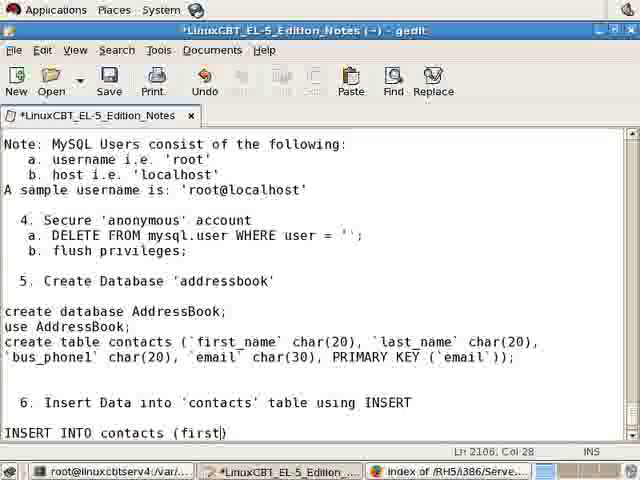
pyautogui.write('_name,last')
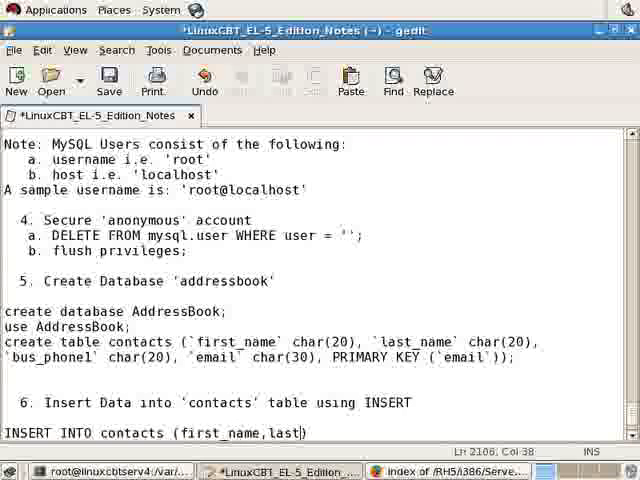
pyautogui.write('_name,')
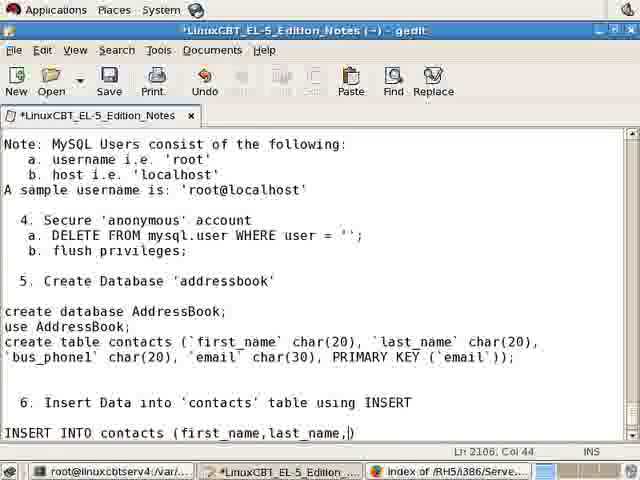
pyautogui.write('bus_phone1')
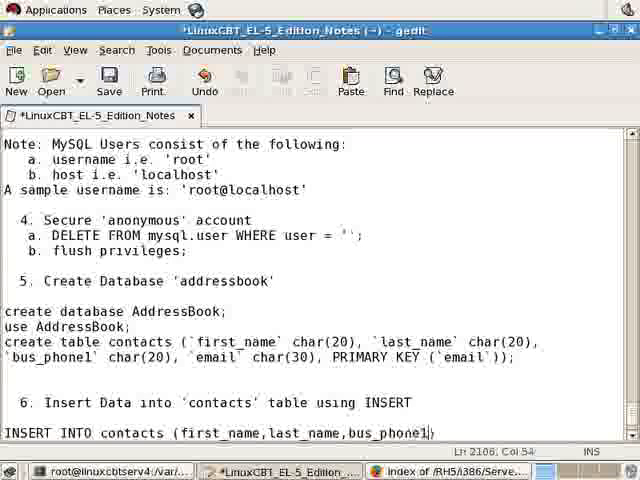
pyautogui.write(',')
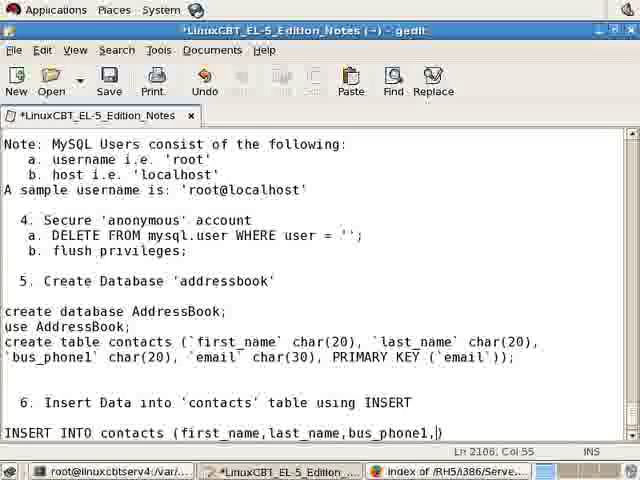
pyautogui.write('email)')
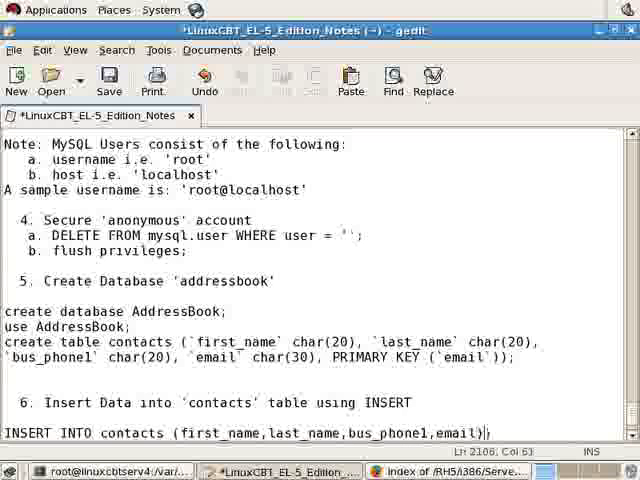
pyautogui.press('BackSpace')
pyautogui.write(')')
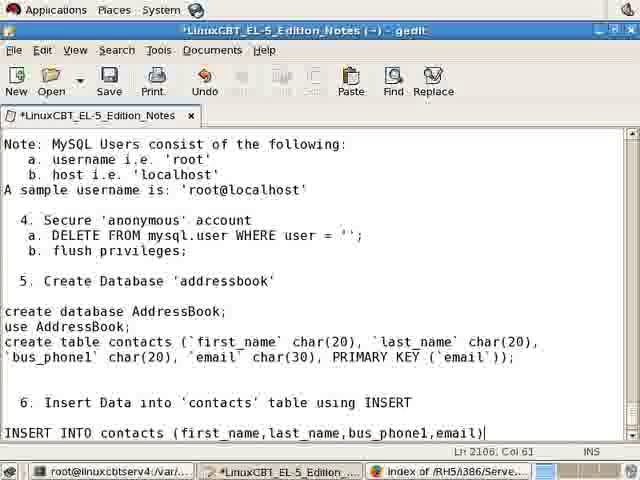
pyautogui.write(' VALUES')
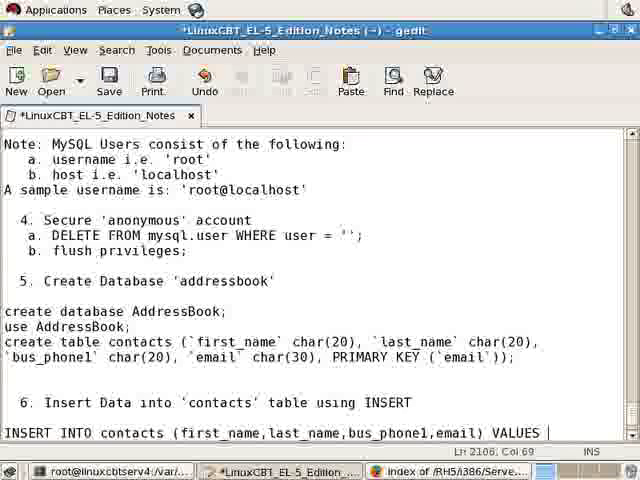
pyautogui.write(' ()')
pyautogui.press('BackSpace')
pyautogui.press('BackSpace')
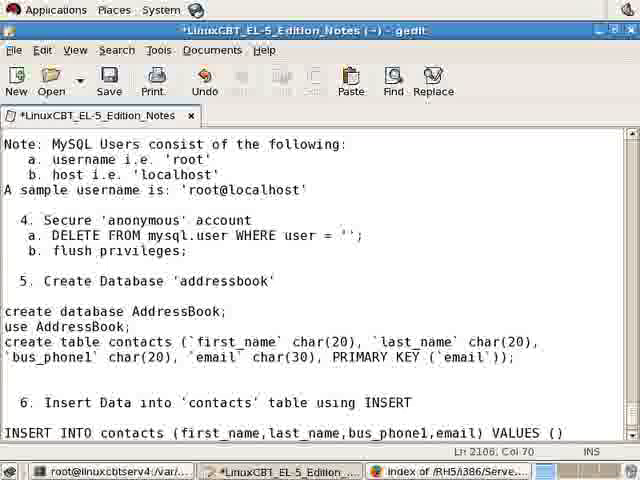
pyautogui.press('Left')
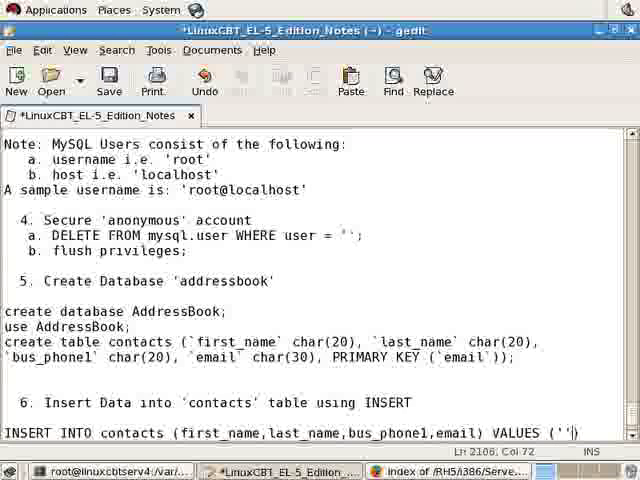
pyautogui.press('Left')
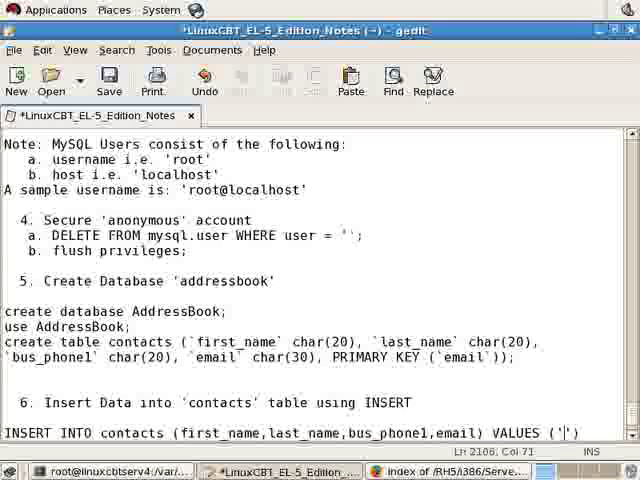
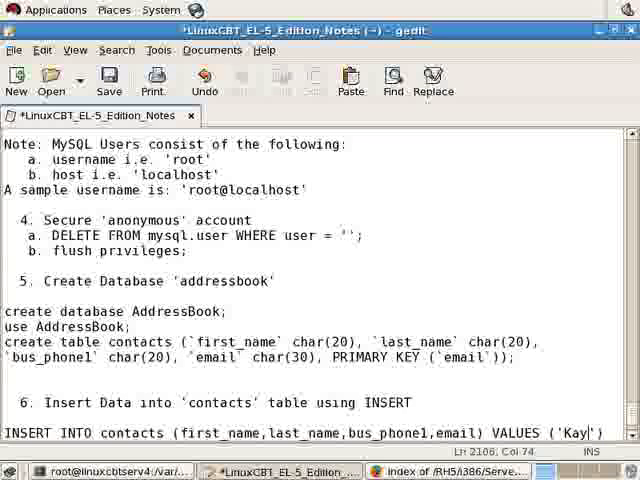
pyautogui.press('Right')
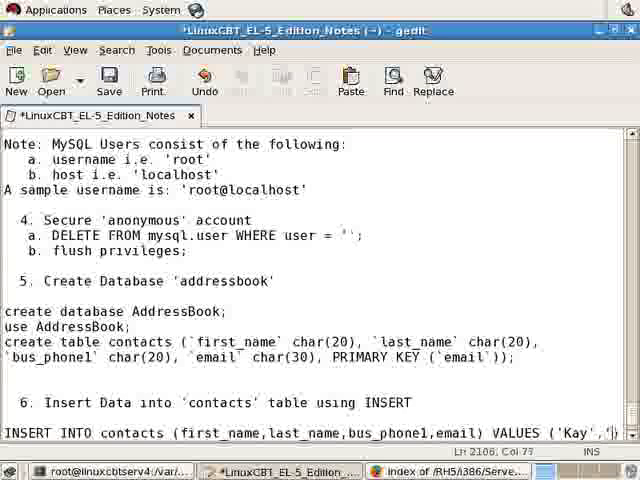
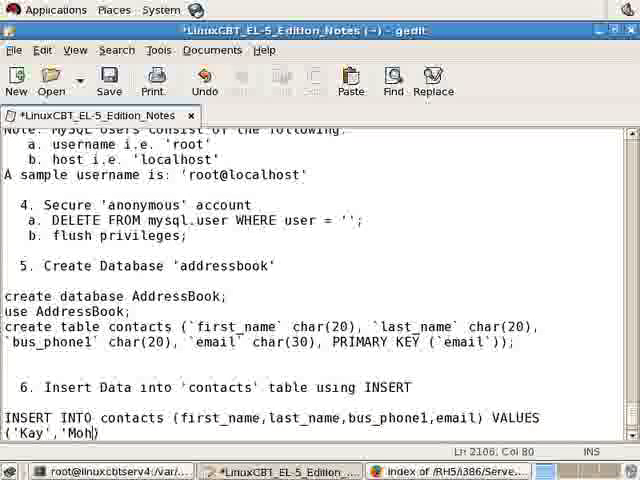
pyautogui.write(',')
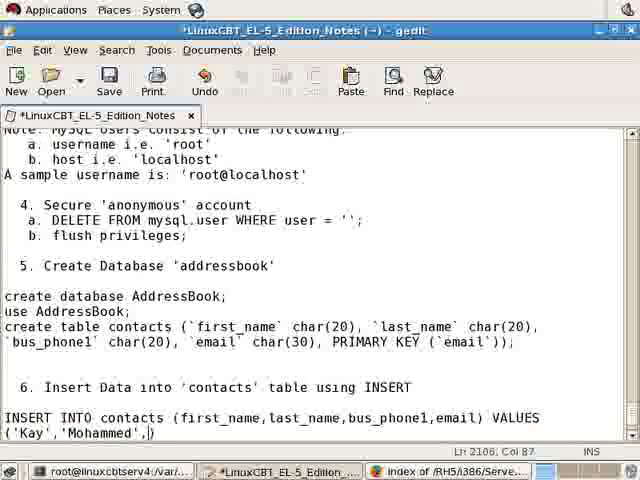
pyautogui.write("'")
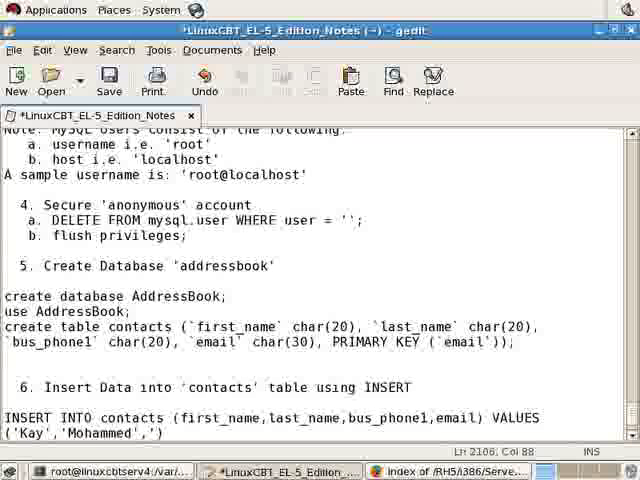
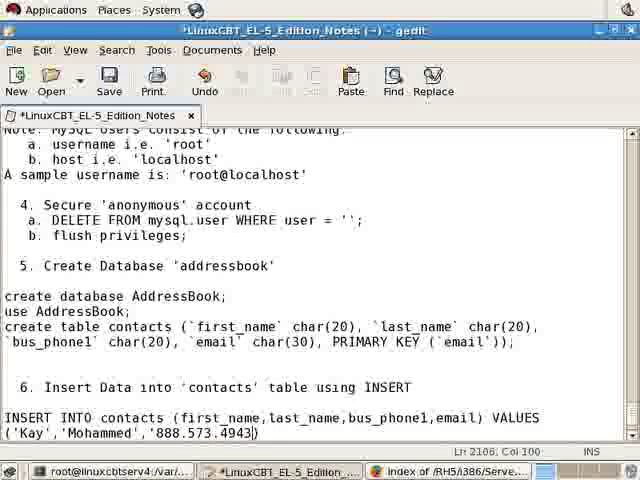
pyautogui.write("',")
pyautogui.write(')')
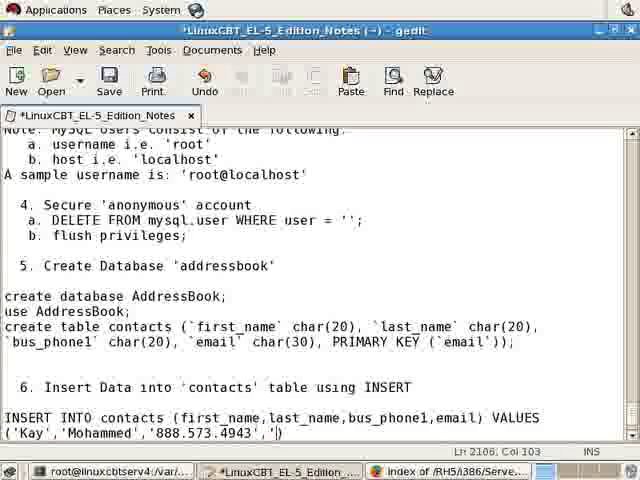
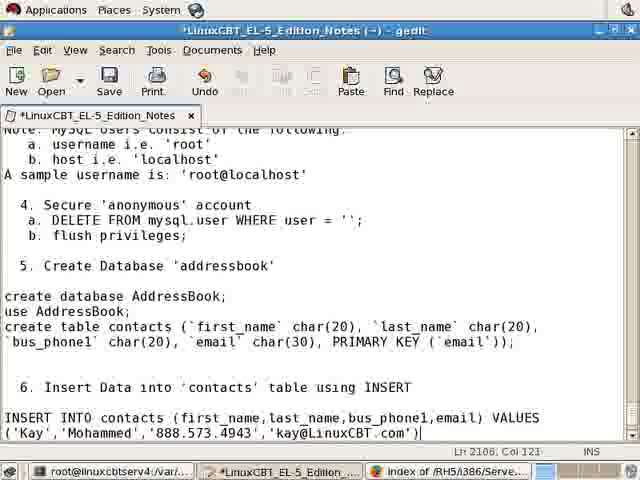
# Select the whole wrapped INSERT statement to carry it over to the terminal.
pyautogui.click(425, 418)
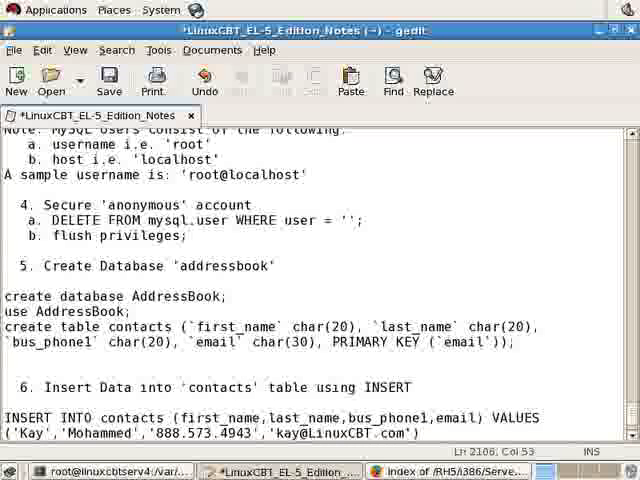
pyautogui.press('Home')
pyautogui.hotkey('shift', 'Down')
pyautogui.press('Right')
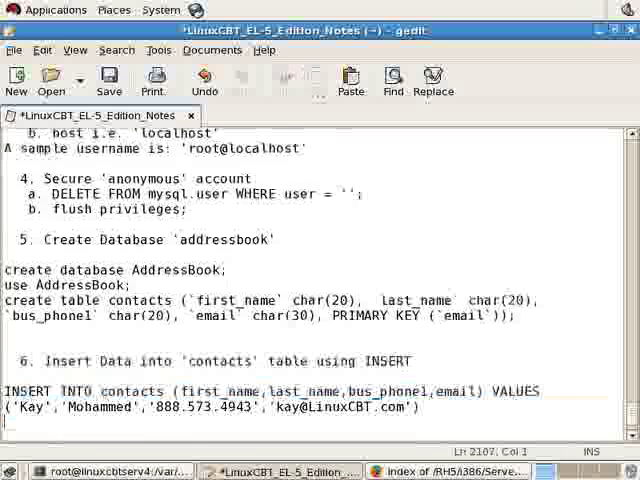
pyautogui.write(';')
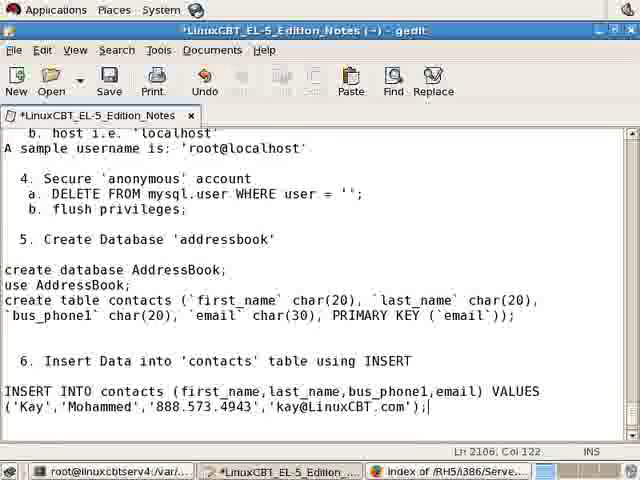
pyautogui.hotkey('shift', 'Up')
pyautogui.hotkey('shift', 'Home')
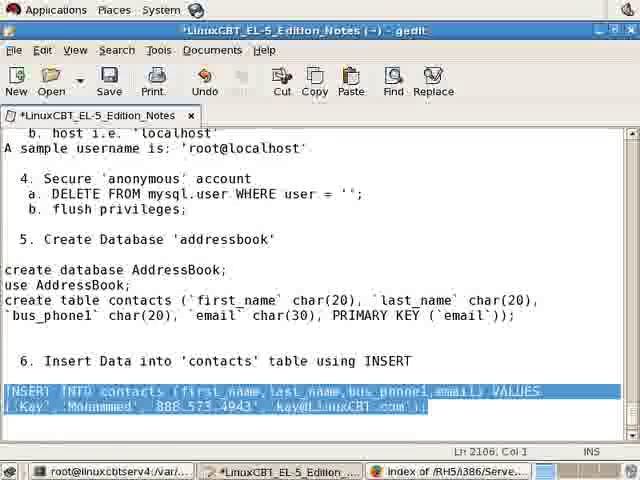
pyautogui.click(100, 471)
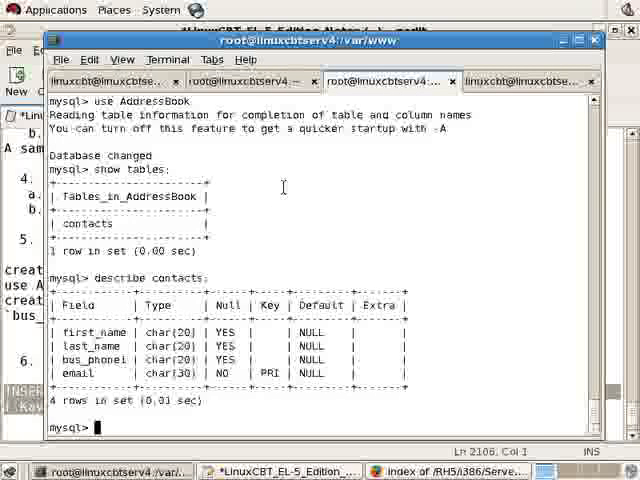
pyautogui.middleClick(283, 187)
pyautogui.press('Return')
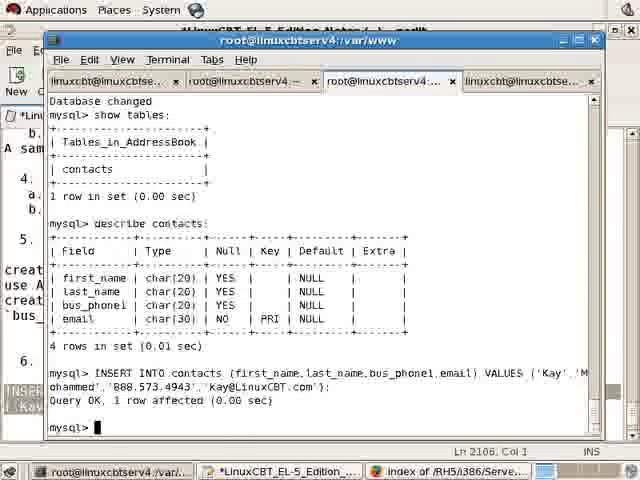
pyautogui.press('Up')
pyautogui.press('Up')
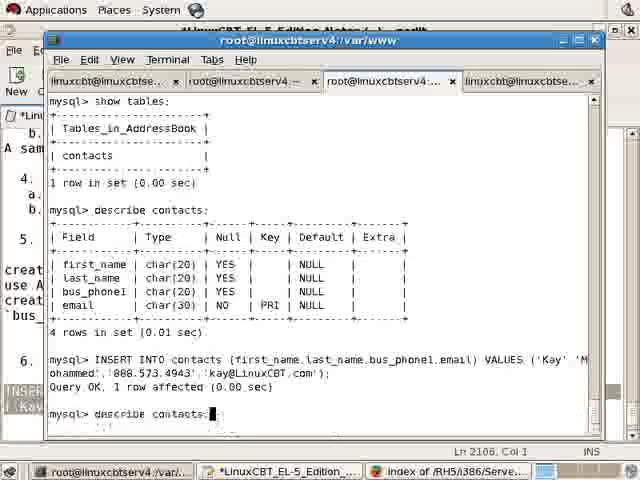
pyautogui.press('Up')
pyautogui.press('Up')
pyautogui.press('Up')
pyautogui.press('Up')
pyautogui.press('Up')
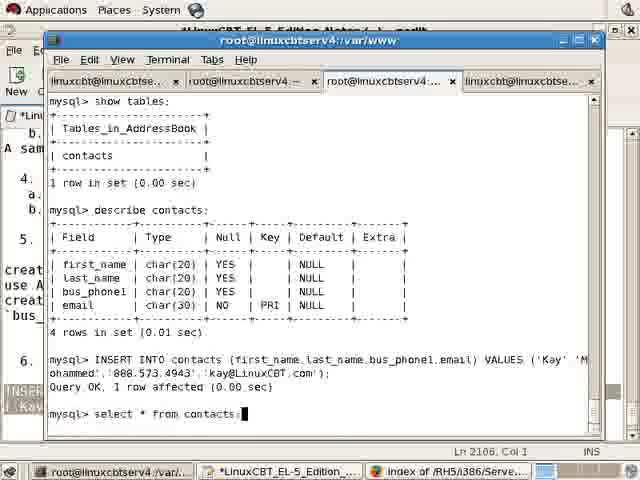
pyautogui.press('Return')
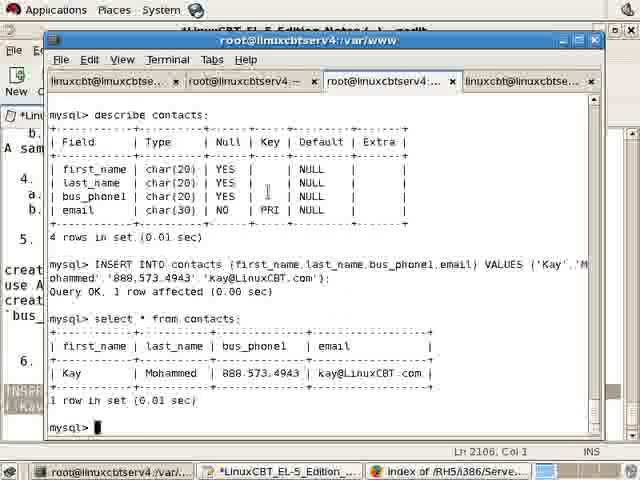
pyautogui.moveTo(63, 372); pyautogui.dragTo(97, 373)
pyautogui.moveTo(158, 373); pyautogui.dragTo(203, 373)
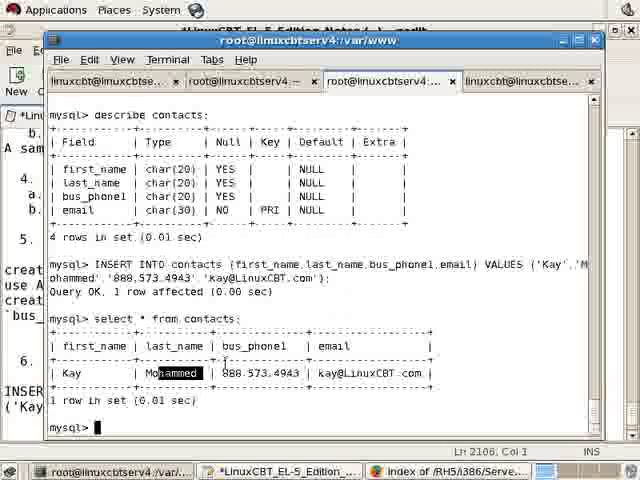
# Rerun the same INSERT to show the Duplicate entry error, then list contacts again.
pyautogui.press('Up')
pyautogui.press('Up')
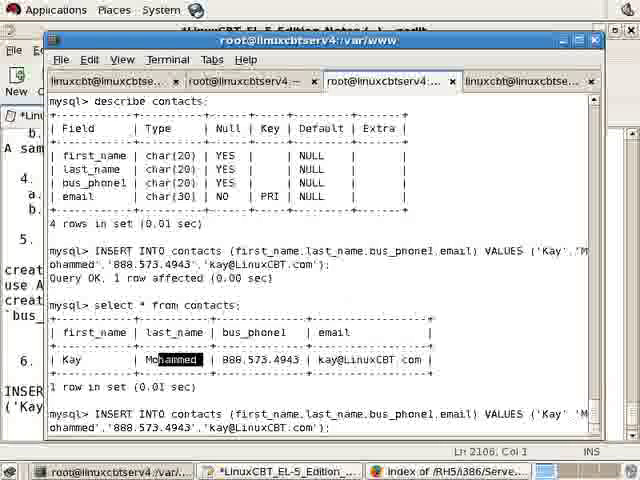
pyautogui.press('Return')
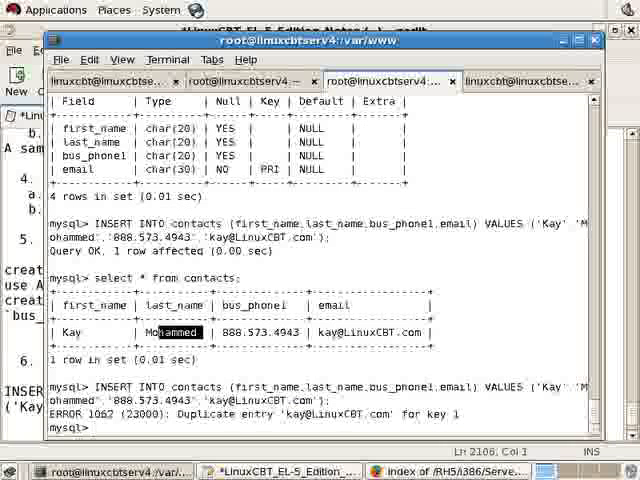
pyautogui.moveTo(230, 413); pyautogui.dragTo(272, 413)
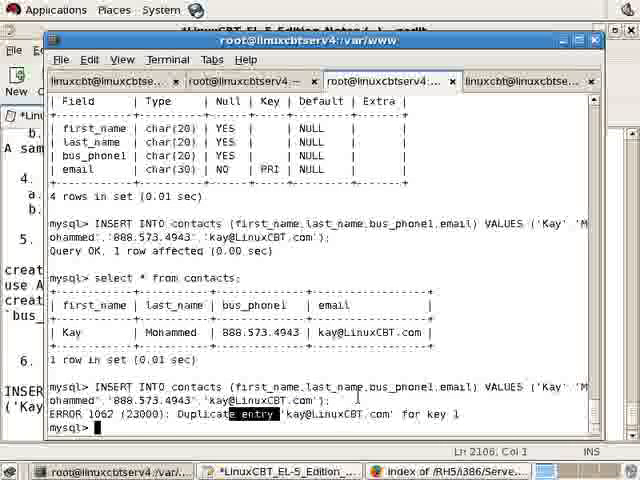
pyautogui.press('Up')
pyautogui.press('Up')
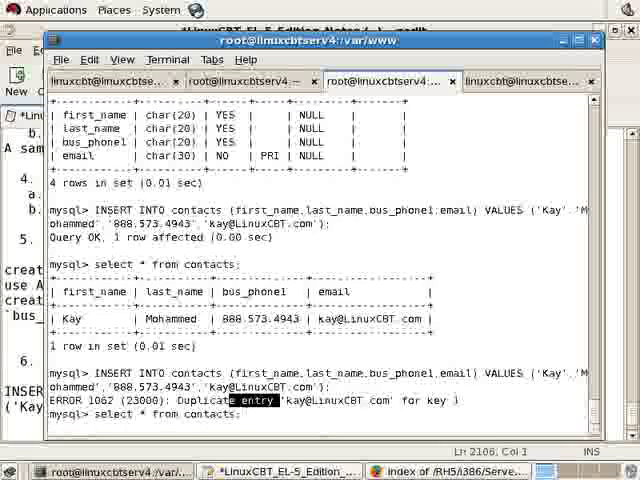
pyautogui.press('Return')
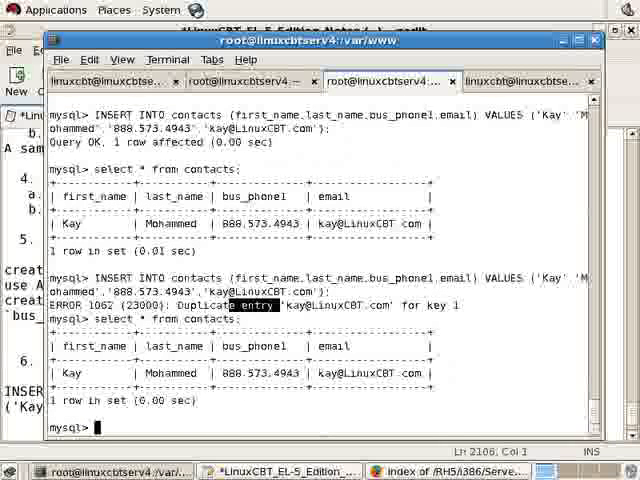
pyautogui.press('Up')
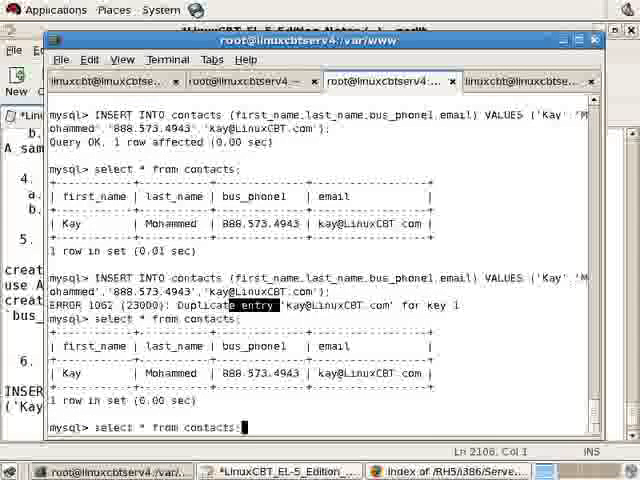
pyautogui.press('Up')
pyautogui.press('Left')
pyautogui.press('Left')
pyautogui.press('Left')
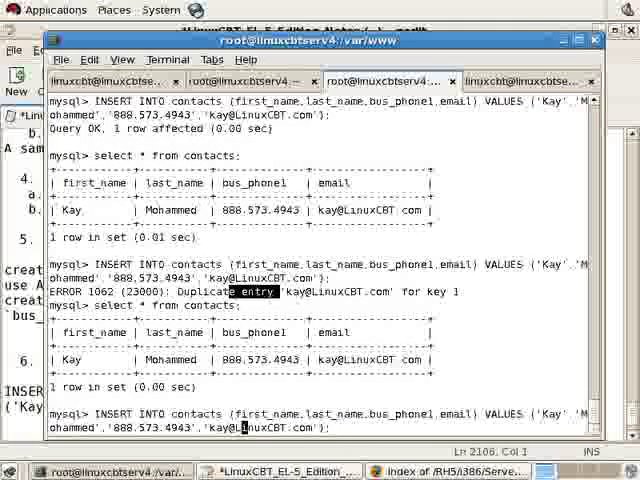
pyautogui.press('Left')
pyautogui.write('1')
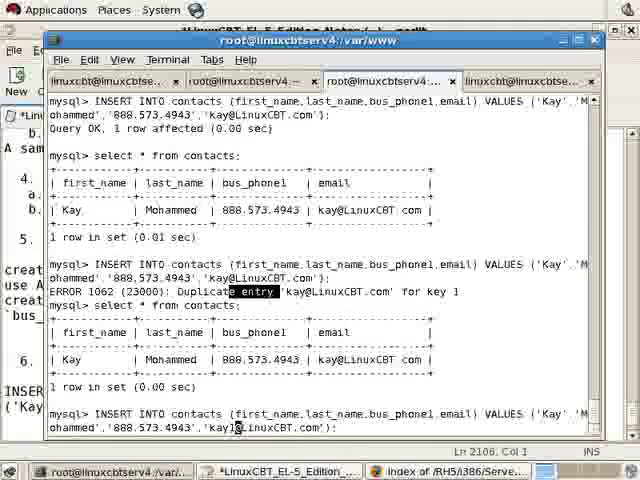
pyautogui.press('Return')
pyautogui.press('Up')
pyautogui.press('Up')
pyautogui.press('Return')
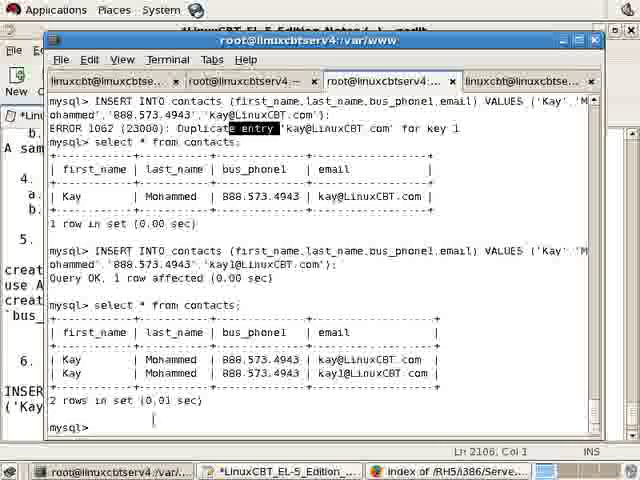
pyautogui.hotkey('alt', 'Tab')
pyautogui.press('Return')
pyautogui.press('Return')
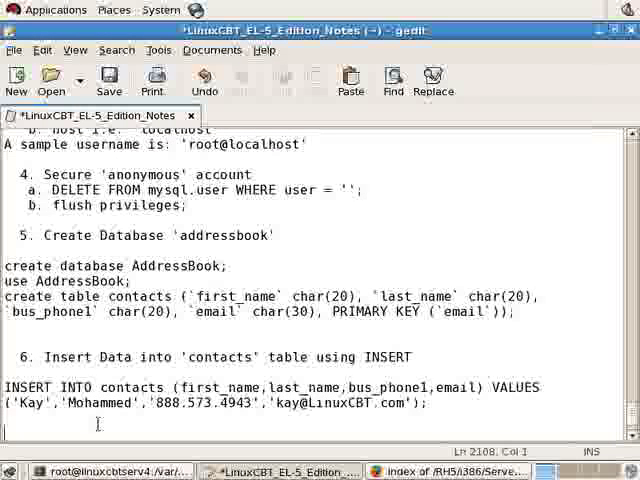
pyautogui.write('78')
pyautogui.press('BackSpace')
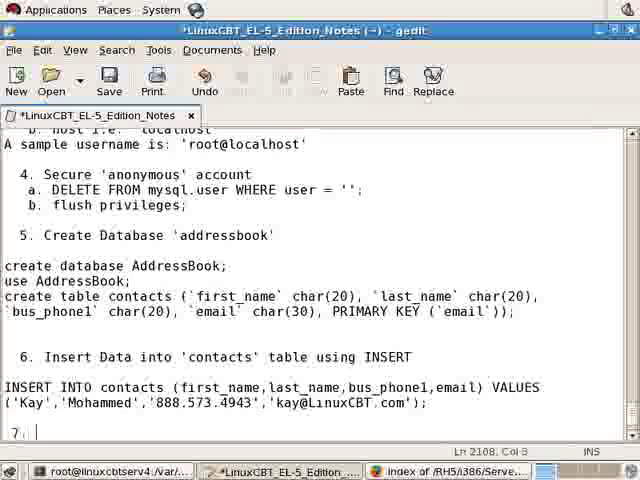
pyautogui.write('. Delete recor')
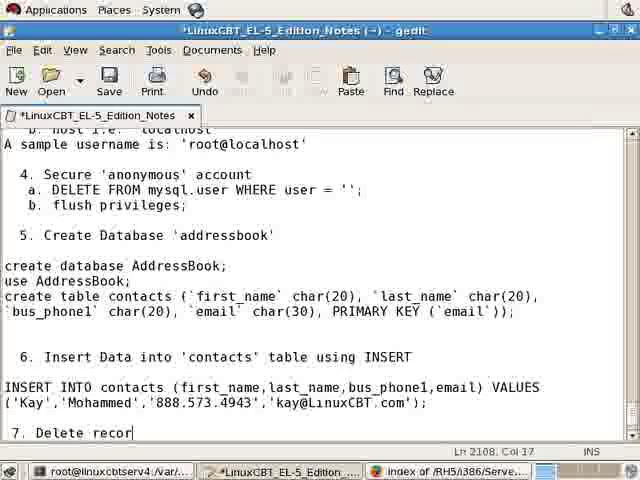
pyautogui.write("d from 'conta")
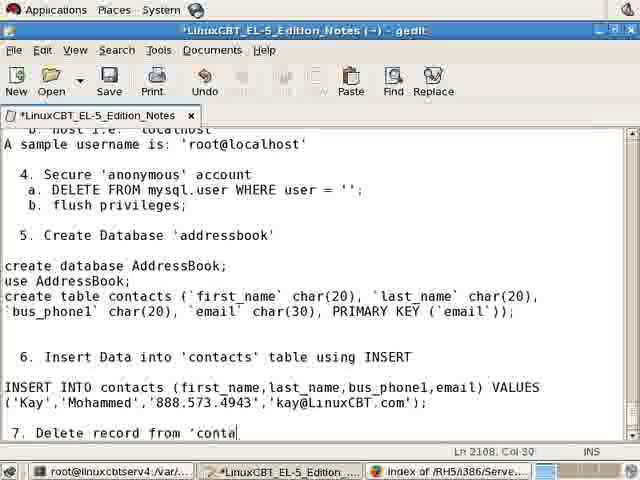
pyautogui.write("cts' table")
pyautogui.press('Return')
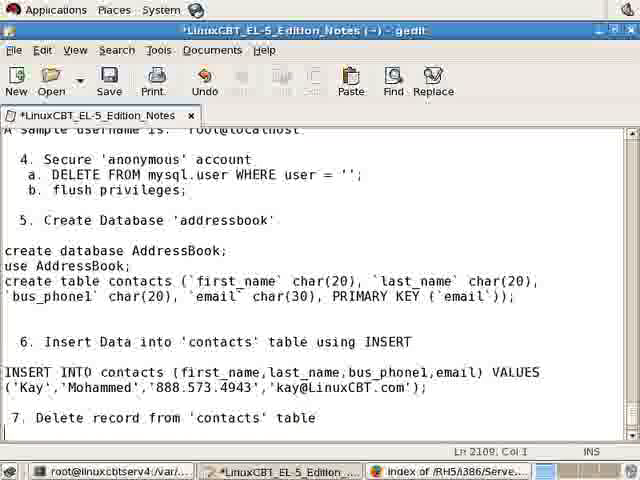
pyautogui.press('BackSpace')
pyautogui.press('BackSpace')
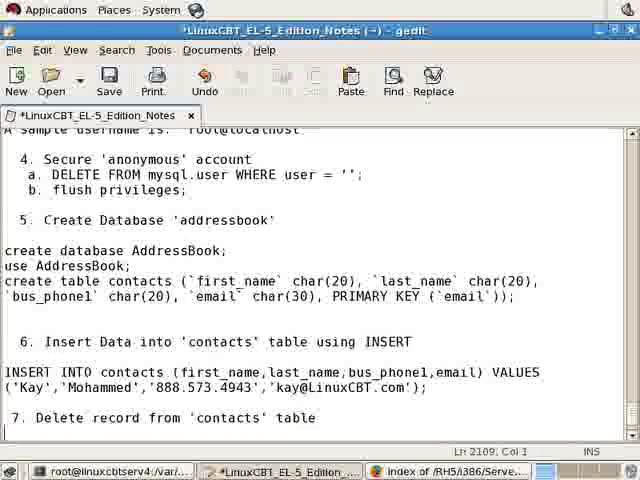
pyautogui.write('DELETE FROM')
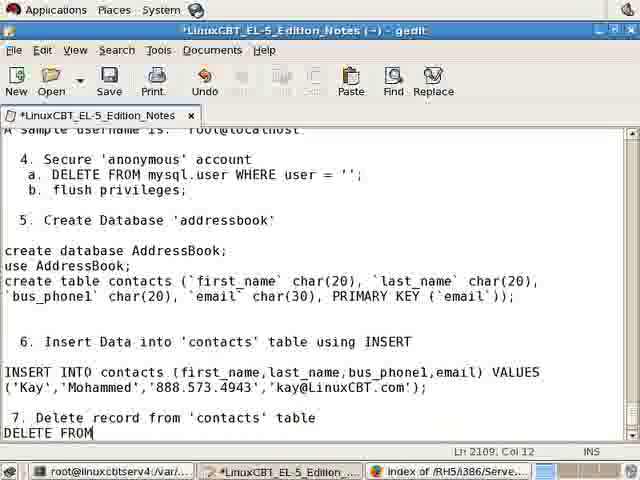
pyautogui.write(' crontac')
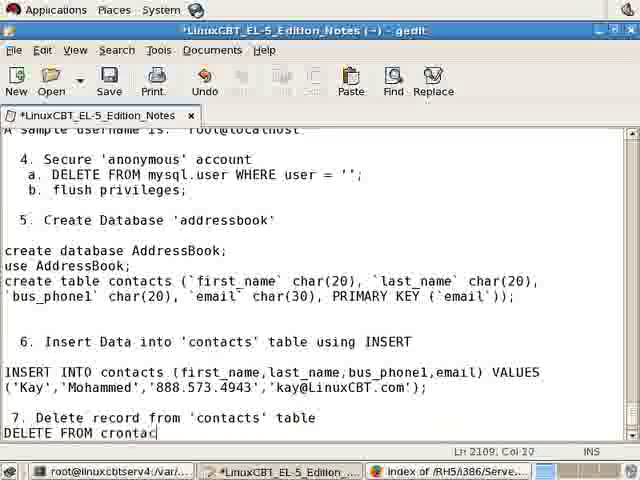
pyautogui.write('t')
pyautogui.press('BackSpace')
pyautogui.press('BackSpace')
pyautogui.press('BackSpace')
pyautogui.press('BackSpace')
pyautogui.press('BackSpace')
pyautogui.press('BackSpace')
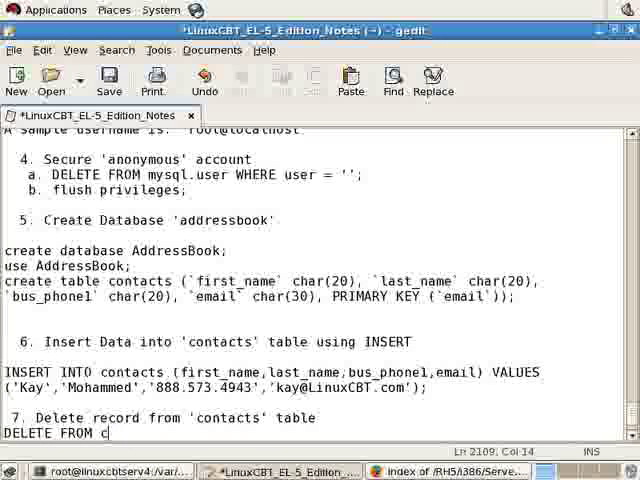
pyautogui.write('onta')
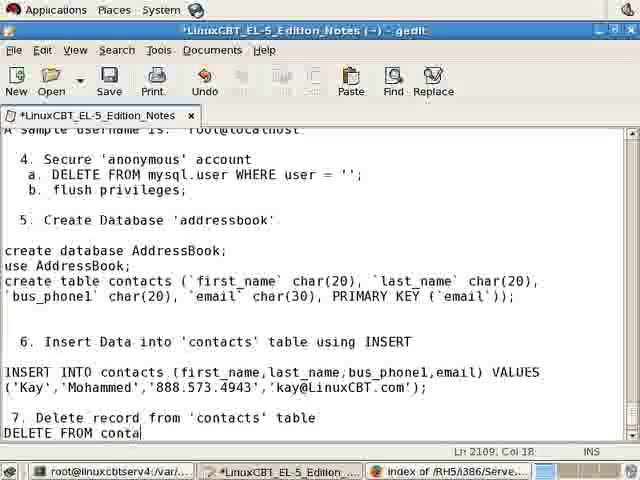
pyautogui.write('cts WHE')
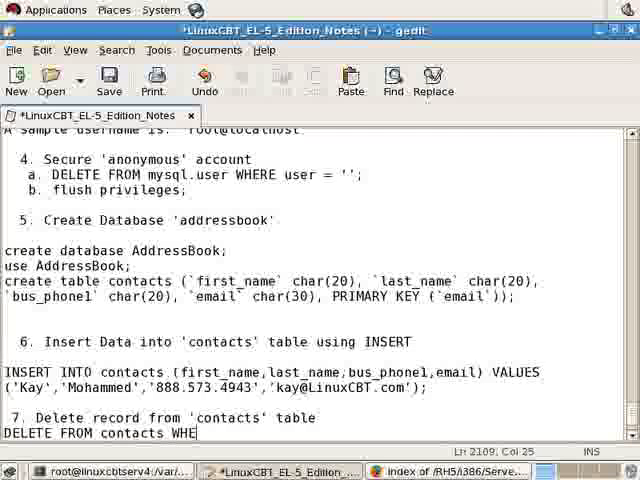
pyautogui.write('RE ')
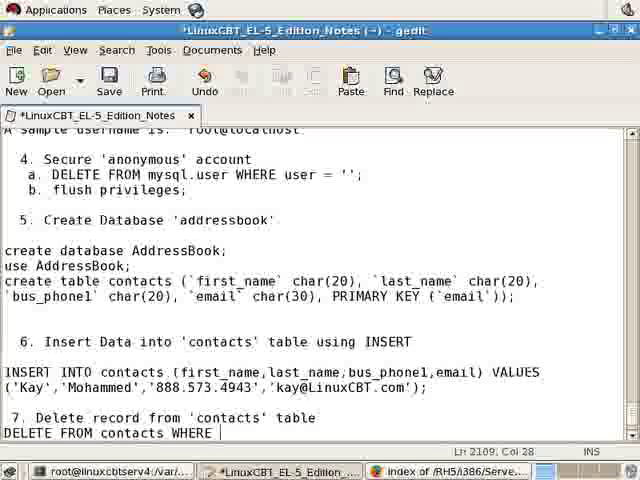
pyautogui.write("email = '")
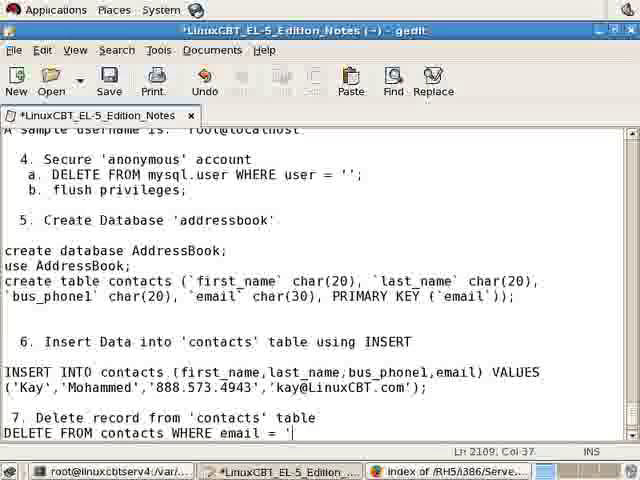
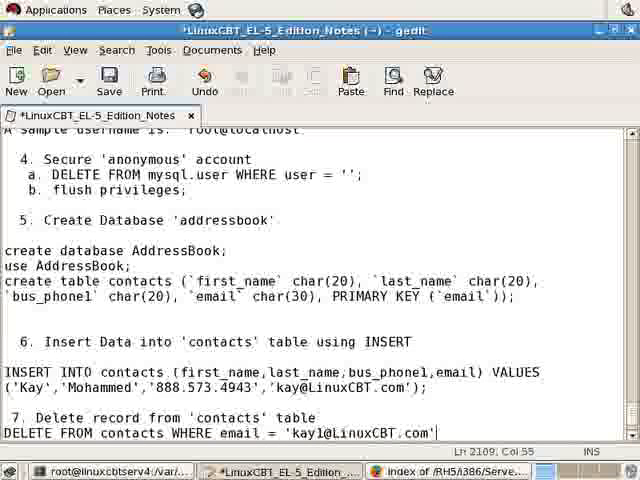
pyautogui.write(';')
pyautogui.hotkey('shift', 'Home')
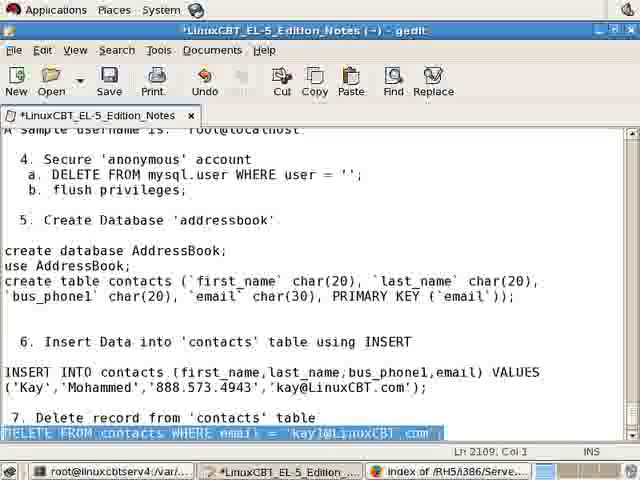
pyautogui.click(115, 470)
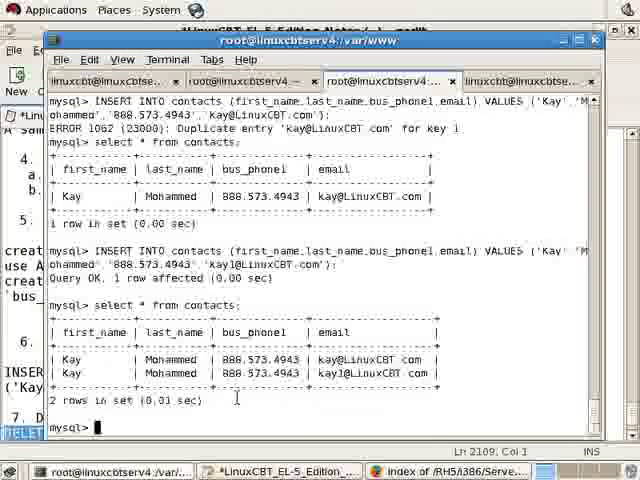
pyautogui.middleClick(237, 398)
pyautogui.press('Return')
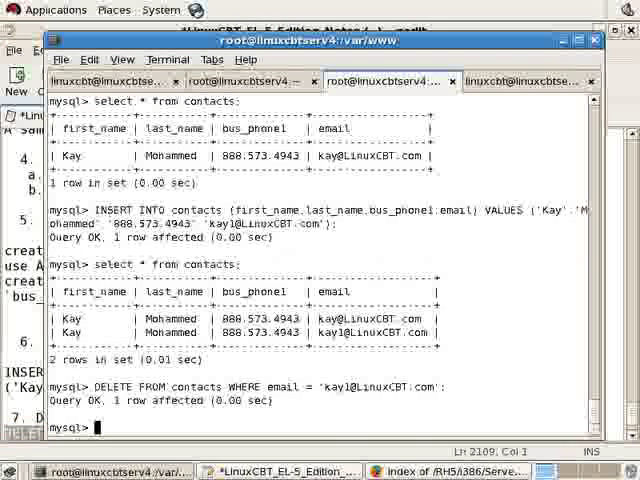
pyautogui.press('Up')
pyautogui.press('Up')
pyautogui.press('Return')
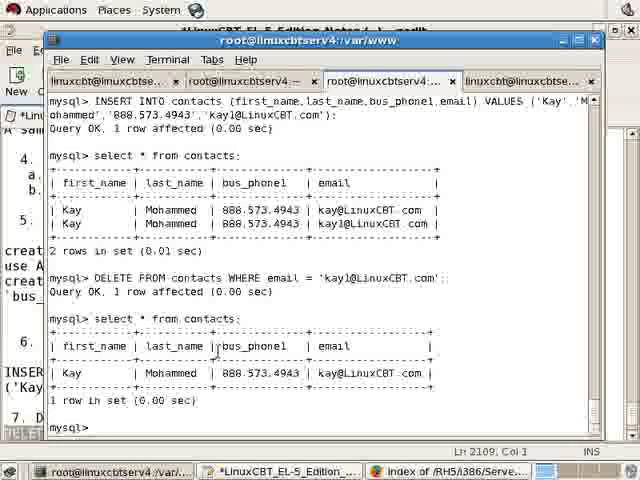
# Add and indent the task 8 heading below the DELETE statement in the notes.
pyautogui.hotkey('alt', 'Tab')
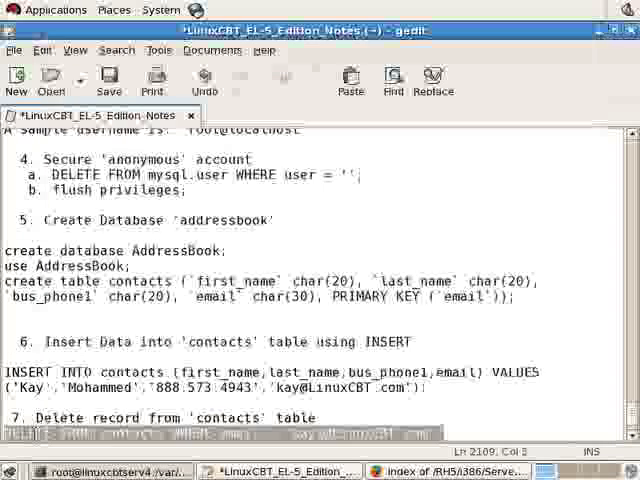
pyautogui.press('Return')
pyautogui.press('Return')
pyautogui.write('8')
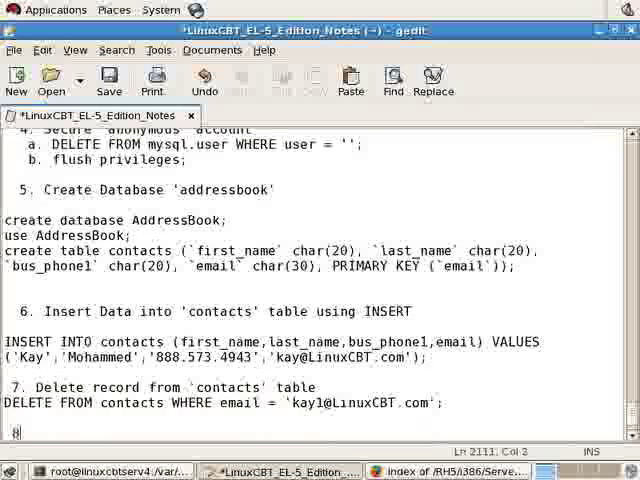
pyautogui.press('Up')
pyautogui.press('Up')
pyautogui.press('Up')
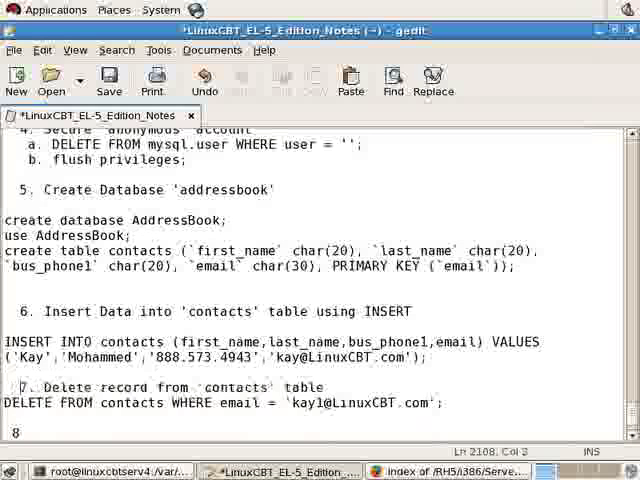
pyautogui.press('Down')
pyautogui.press('Down')
pyautogui.press('Down')
pyautogui.press('Right')
pyautogui.write('8')
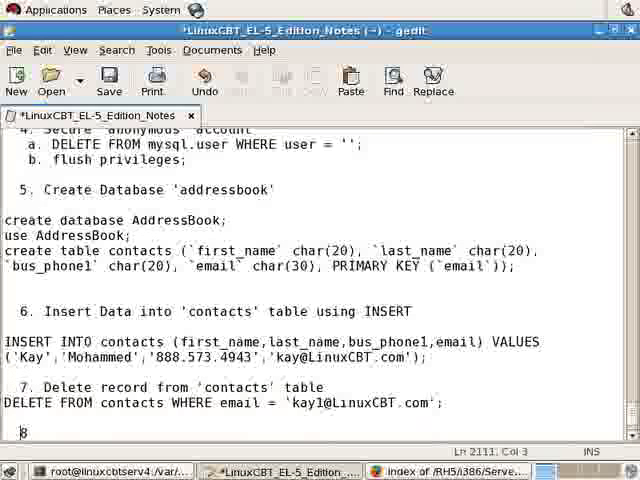
pyautogui.write('. U')
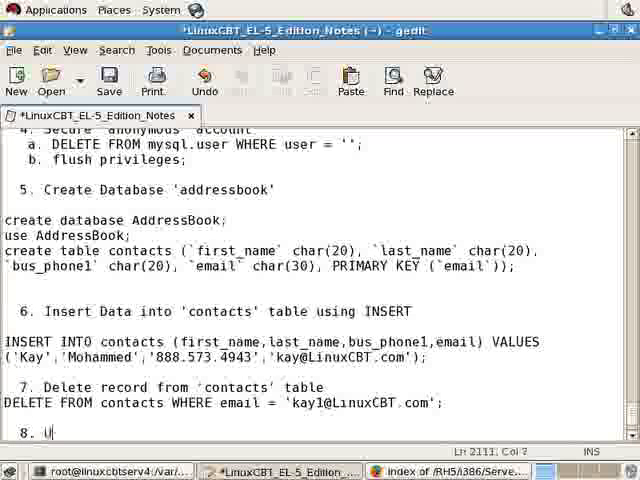
pyautogui.write('pdate a record')
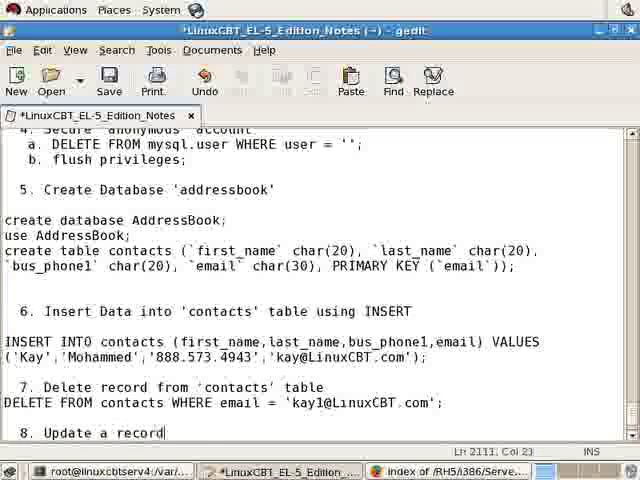
pyautogui.write(" in the 'contact")
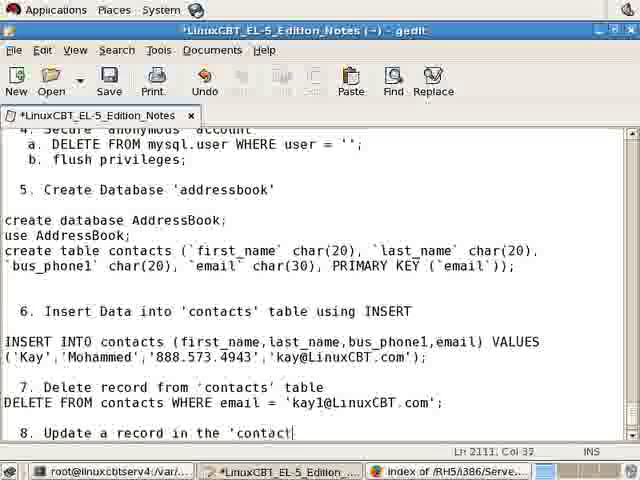
pyautogui.write("s' table")
pyautogui.press('Return')
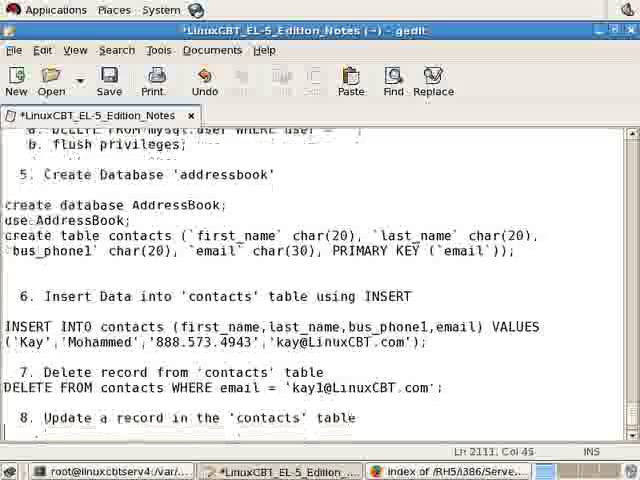
pyautogui.write('UPDATE ')
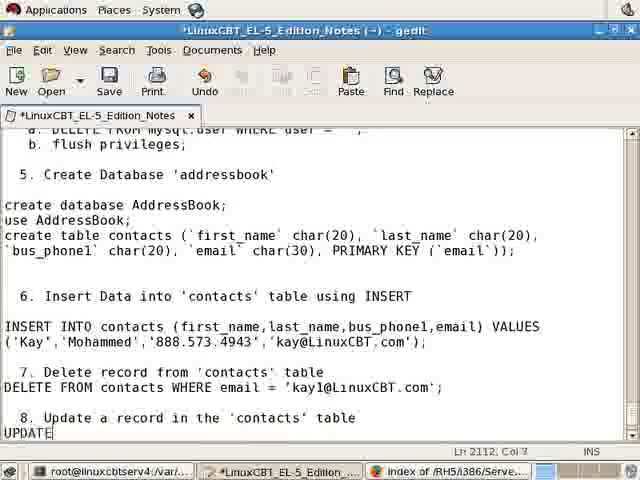
pyautogui.write('conta')
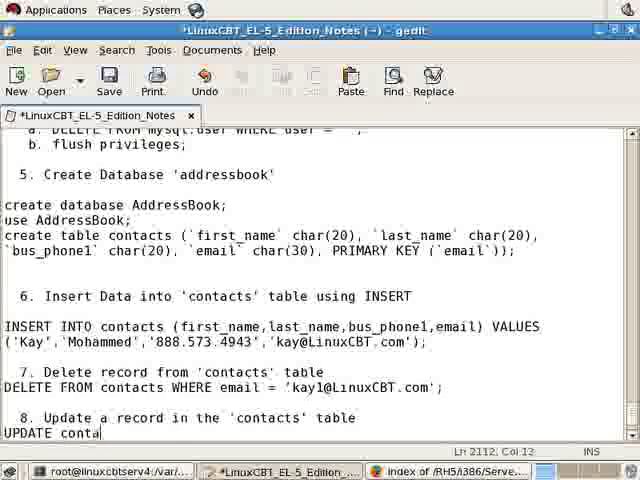
pyautogui.write('cts SE')
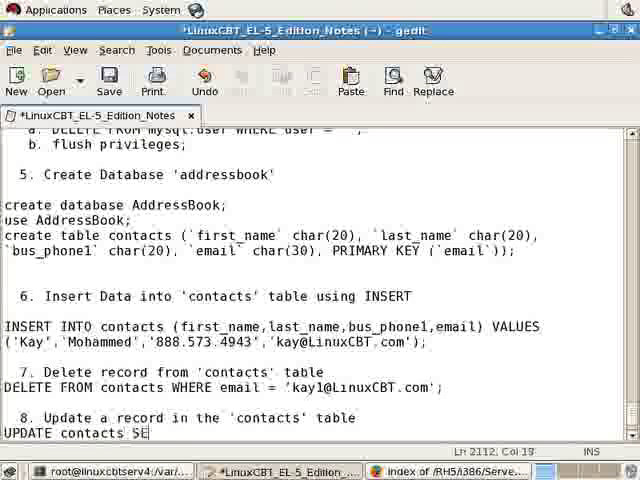
pyautogui.write('T')
# Copy the remaining email from the results and fix the LinuxCBT typo in the UPDATE line.
pyautogui.click(103, 466)
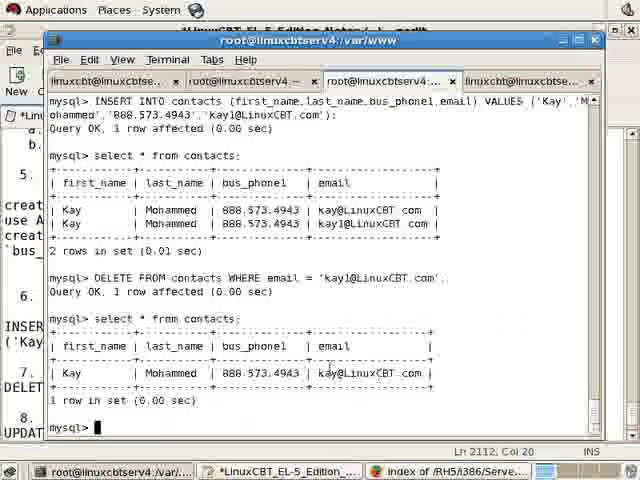
pyautogui.moveTo(324, 373); pyautogui.dragTo(388, 373)
pyautogui.click(38, 432)
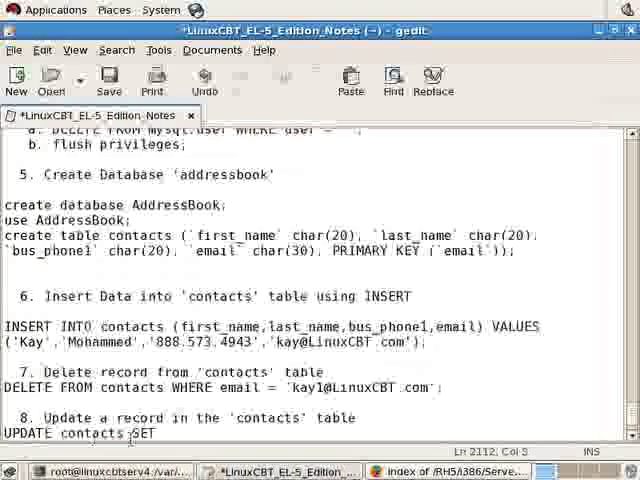
pyautogui.click(170, 432)
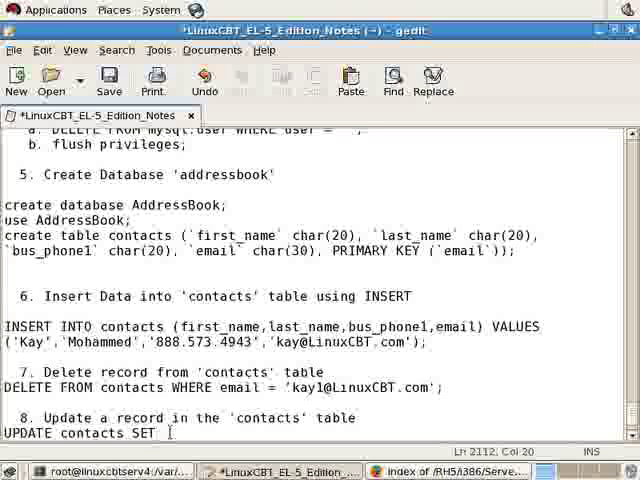
pyautogui.write('em')
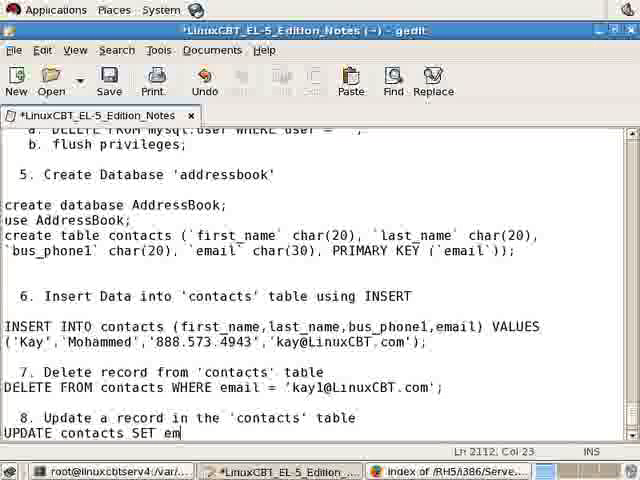
pyautogui.write("ail='")
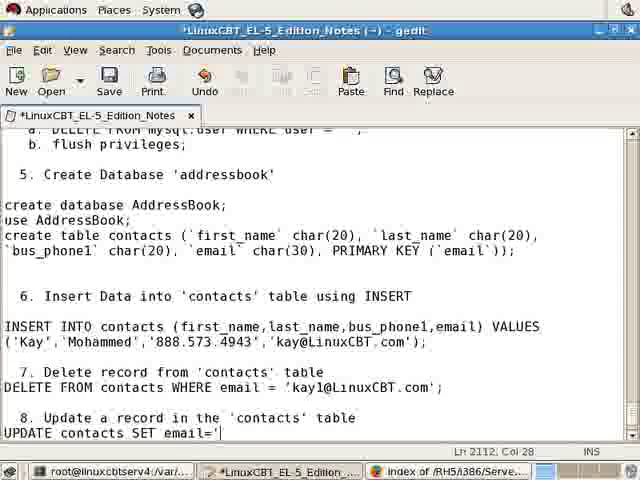
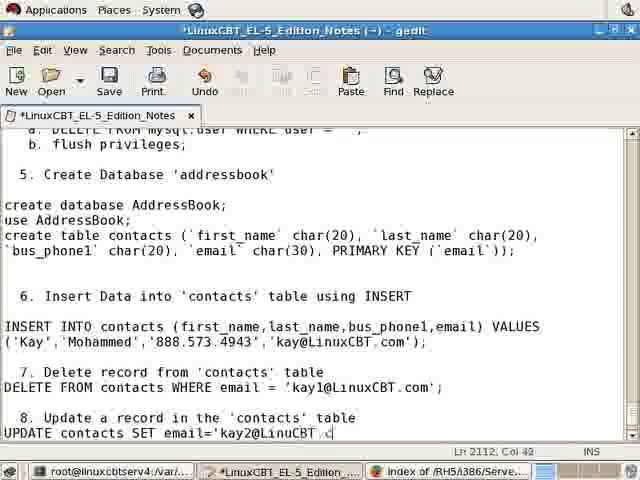
pyautogui.press('Left')
pyautogui.press('Left')
pyautogui.press('Left')
pyautogui.press('Left')
pyautogui.press('Left')
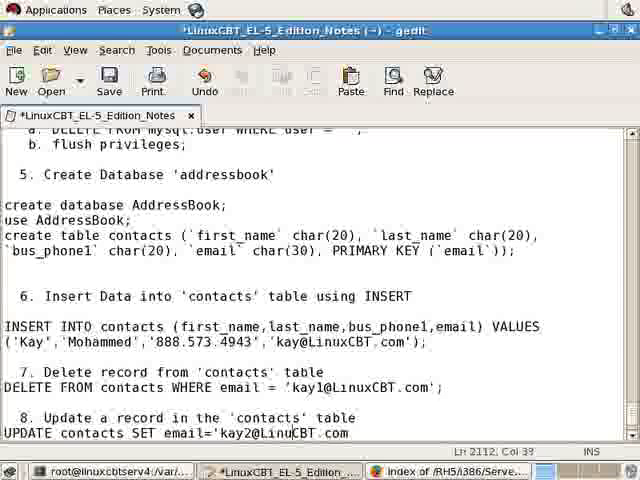
pyautogui.write('x')
pyautogui.press('End')
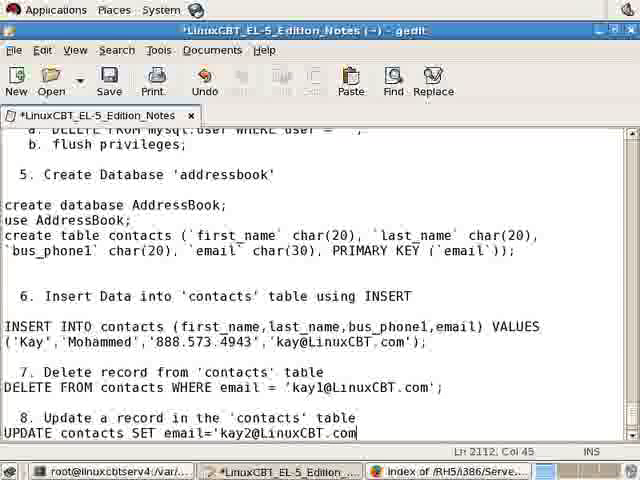
pyautogui.write("' WHERE")
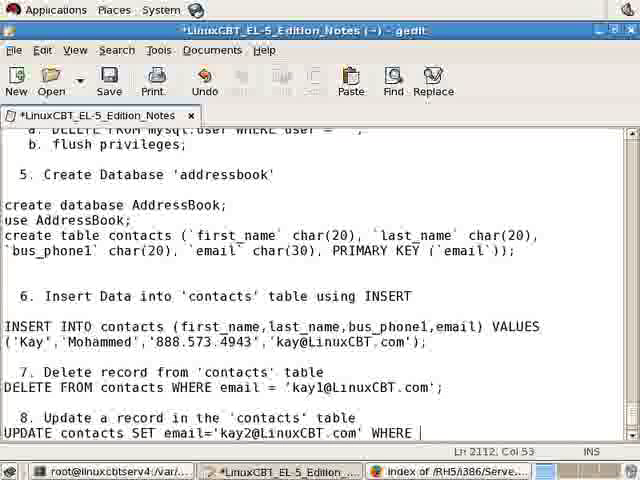
pyautogui.hotkey('alt', 'Tab')
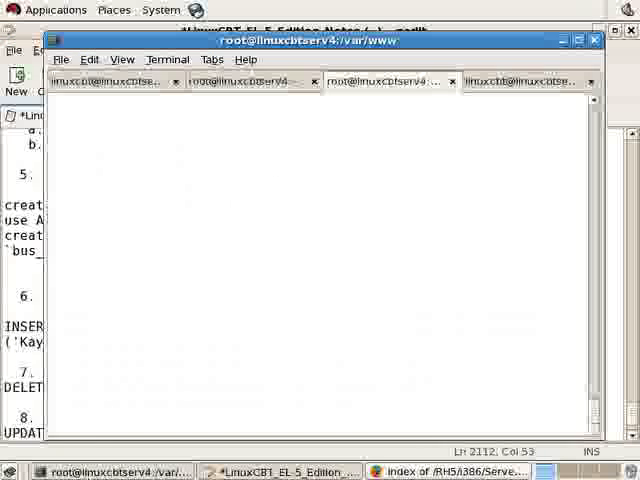
pyautogui.doubleClick(70, 373)
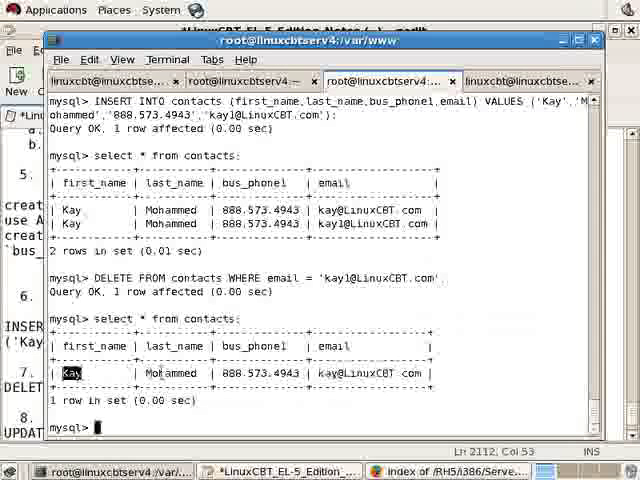
pyautogui.moveTo(158, 373); pyautogui.dragTo(209, 373)
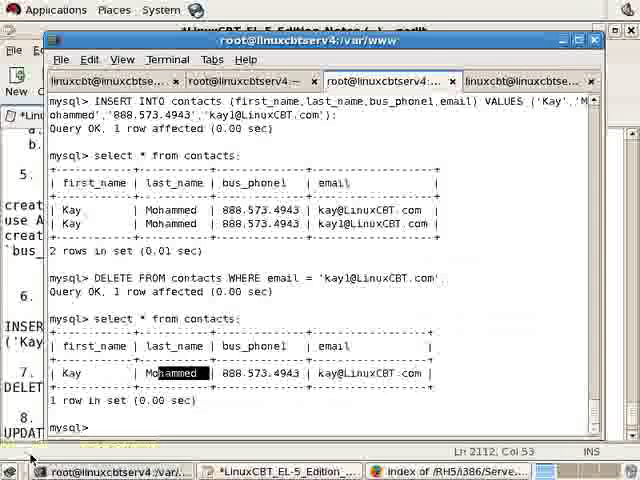
pyautogui.hotkey('alt', 'Tab')
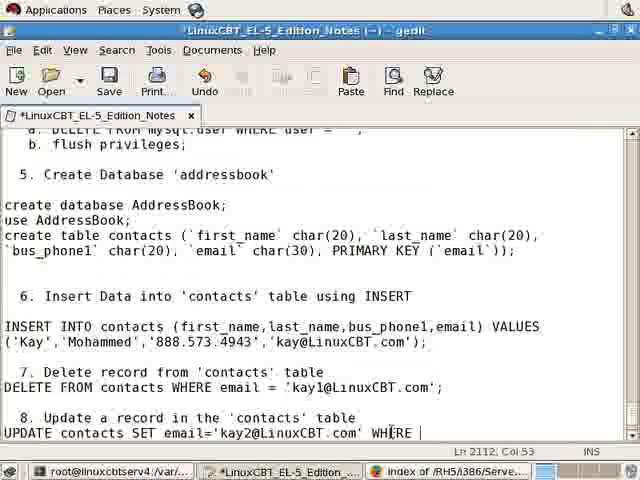
pyautogui.write('first_na')
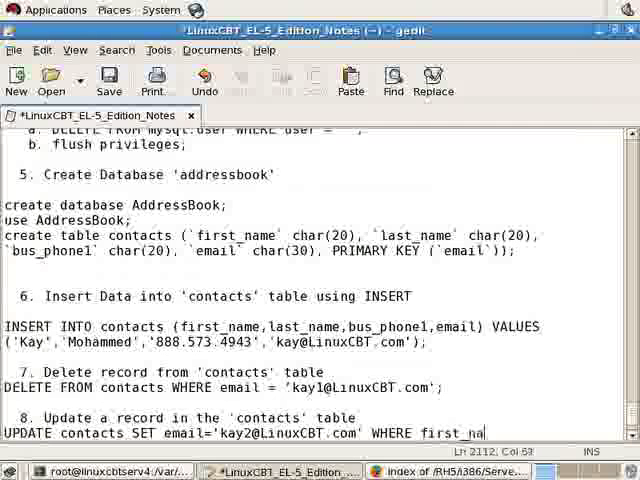
pyautogui.write("me='Kay")
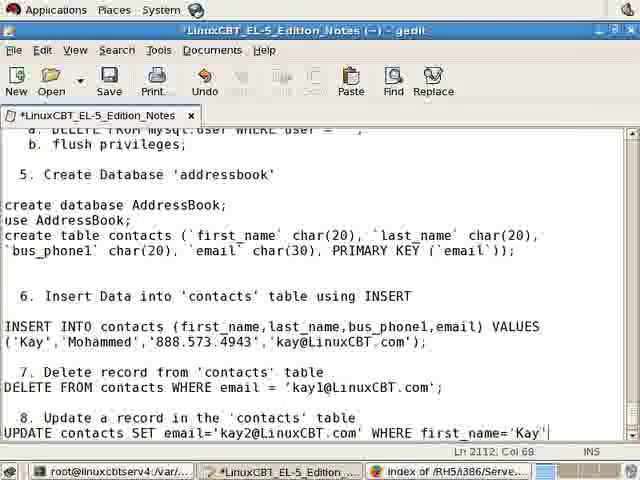
pyautogui.write("';")
pyautogui.hotkey('shift', 'Home')
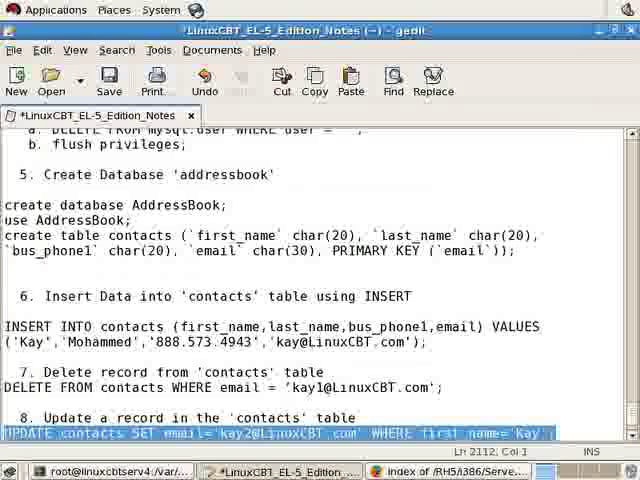
pyautogui.click(174, 471)
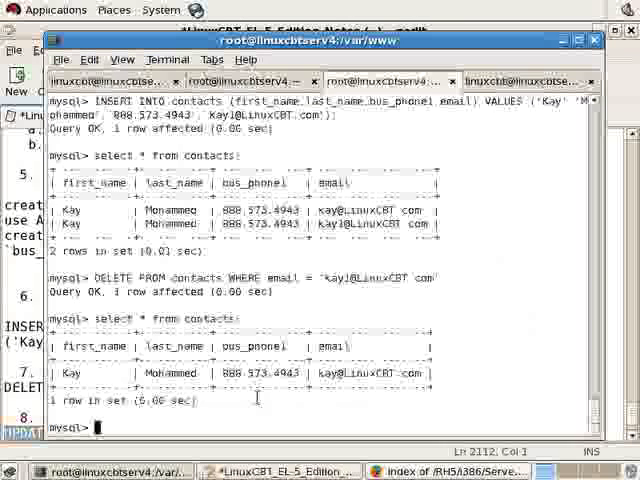
pyautogui.middleClick(257, 397)
pyautogui.press('Return')
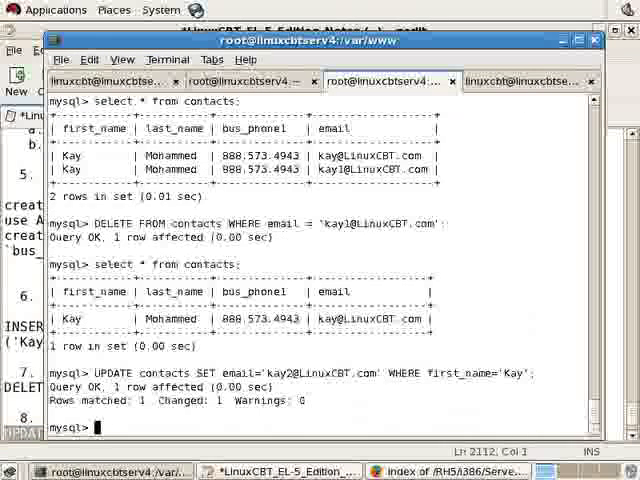
pyautogui.press('Up')
pyautogui.press('Up')
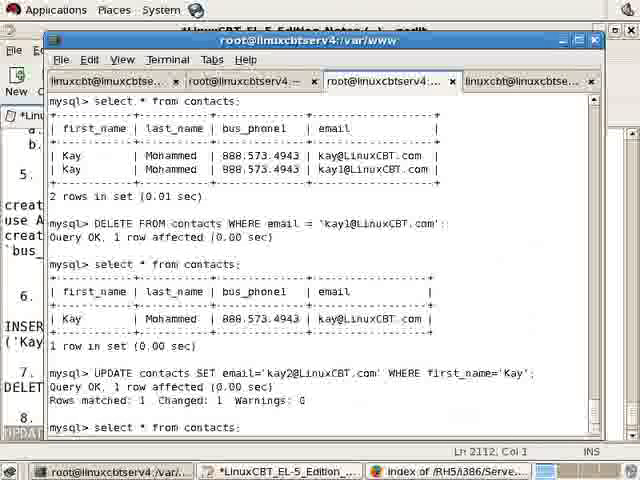
pyautogui.moveTo(90, 400); pyautogui.dragTo(197, 401)
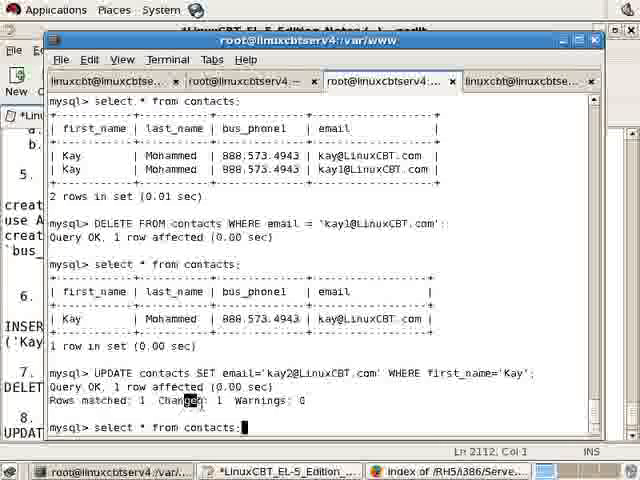
pyautogui.press('Return')
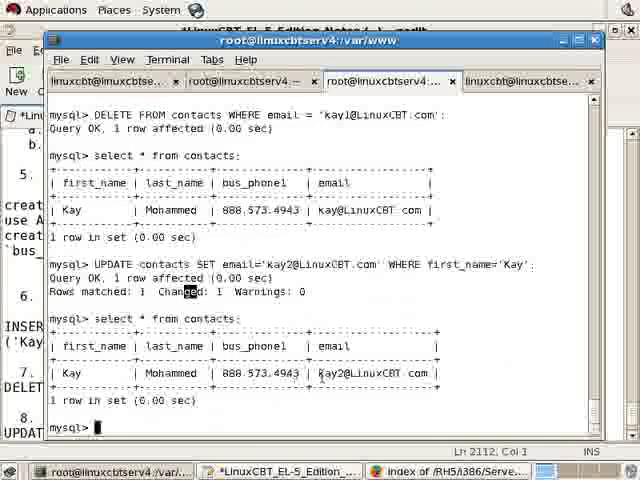
pyautogui.moveTo(319, 373); pyautogui.dragTo(411, 375)
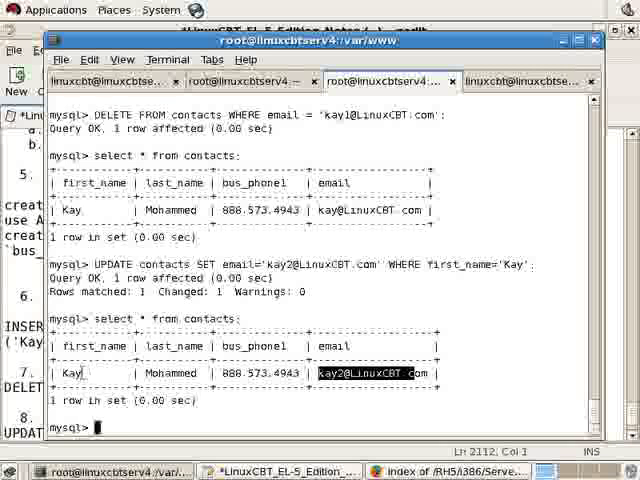
pyautogui.doubleClick(70, 373)
pyautogui.moveTo(171, 386); pyautogui.dragTo(266, 373)
pyautogui.moveTo(376, 373); pyautogui.dragTo(407, 373)
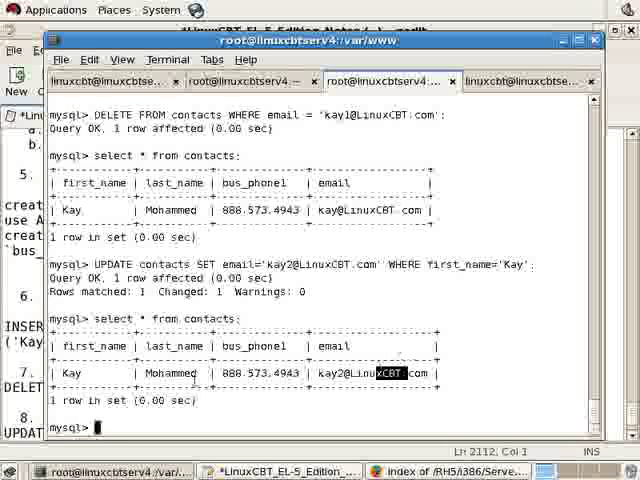
pyautogui.hotkey('alt', 'Tab')
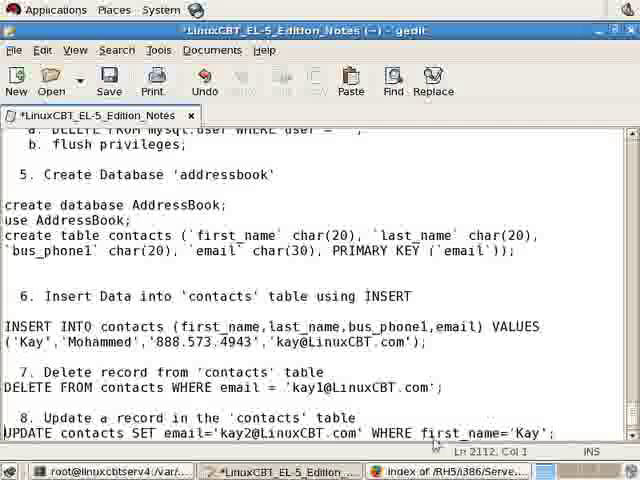
# Review the task 8 UPDATE line in the notes and save the file.
pyautogui.click(428, 433)
pyautogui.scroll(3, 428, 403)
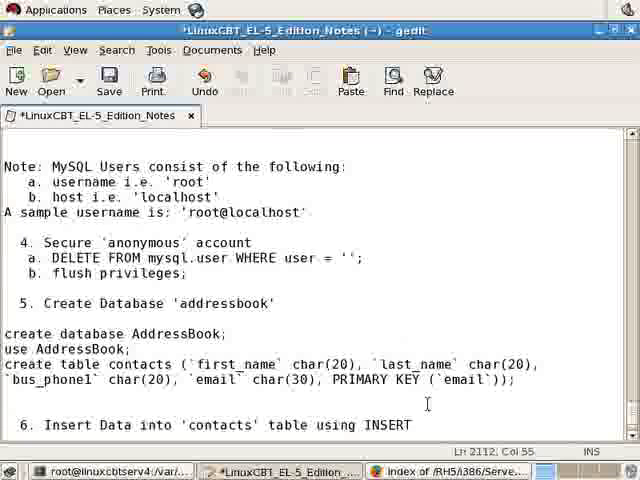
pyautogui.scroll(1, 430, 403)
pyautogui.scroll(1, 435, 407)
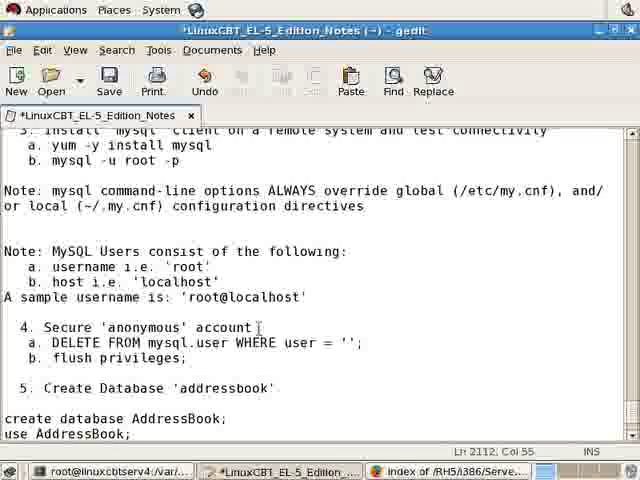
pyautogui.scroll(-2, 252, 343)
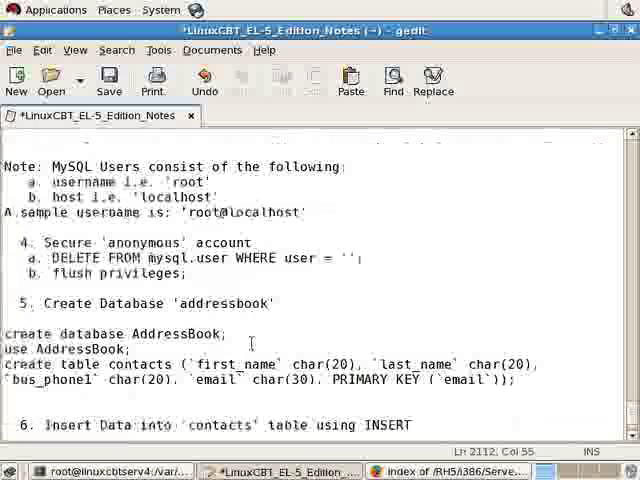
pyautogui.click(89, 348)
pyautogui.moveTo(84, 333); pyautogui.dragTo(100, 333)
pyautogui.scroll(-2, 215, 370)
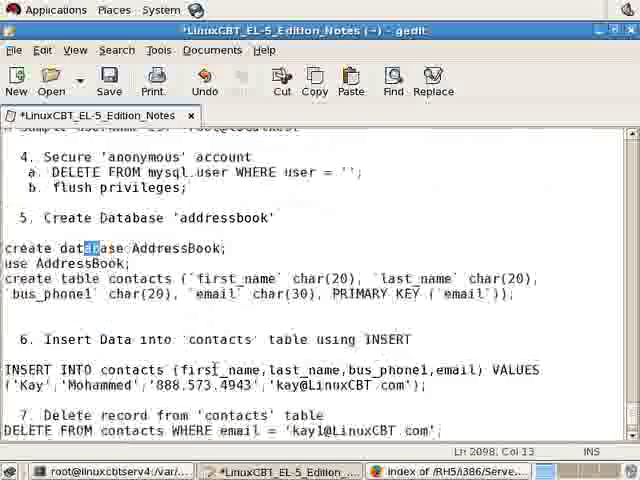
pyautogui.scroll(-1, 210, 369)
pyautogui.scroll(-3, 202, 369)
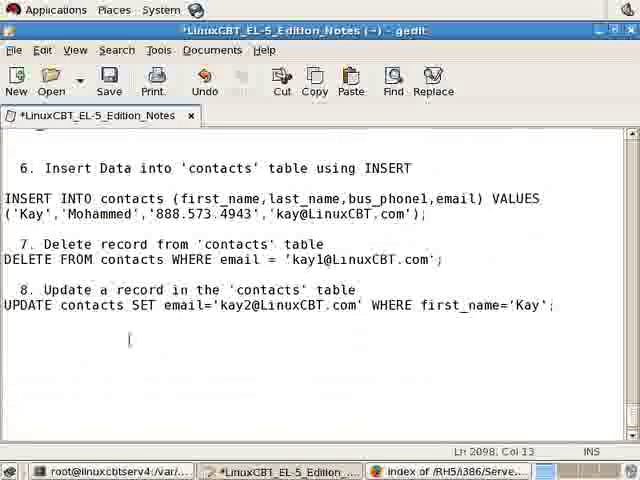
pyautogui.click(103, 329)
pyautogui.scroll(-3, 120, 330)
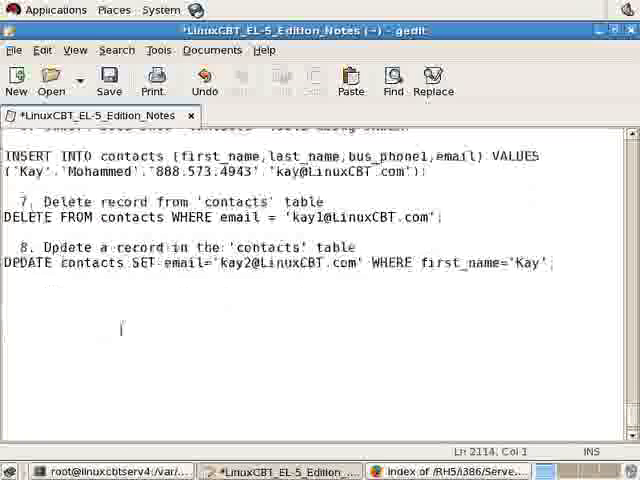
pyautogui.scroll(-1, 100, 310)
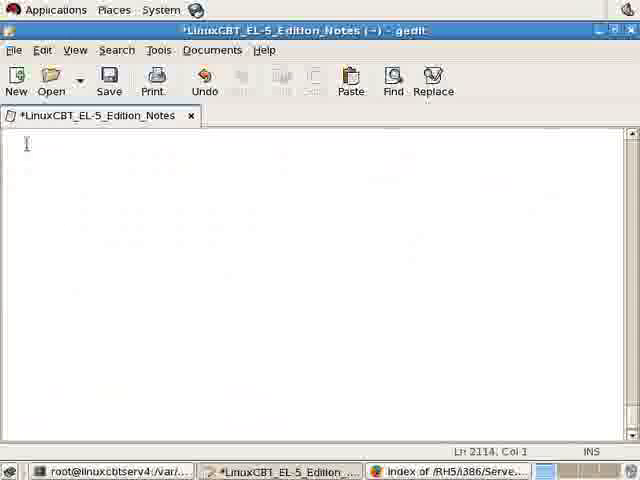
pyautogui.hotkey('ctrl', 's')
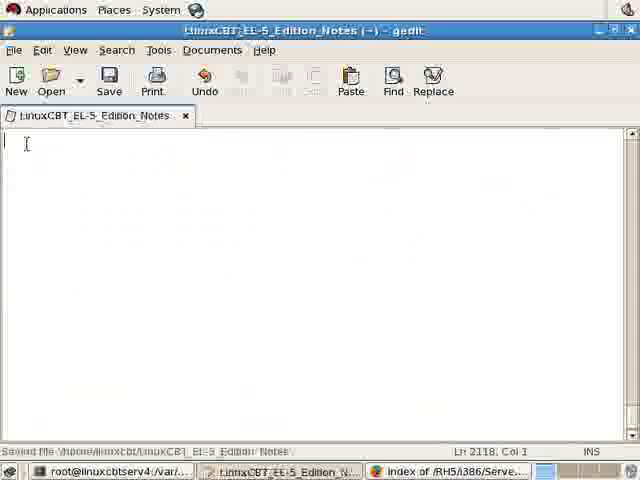